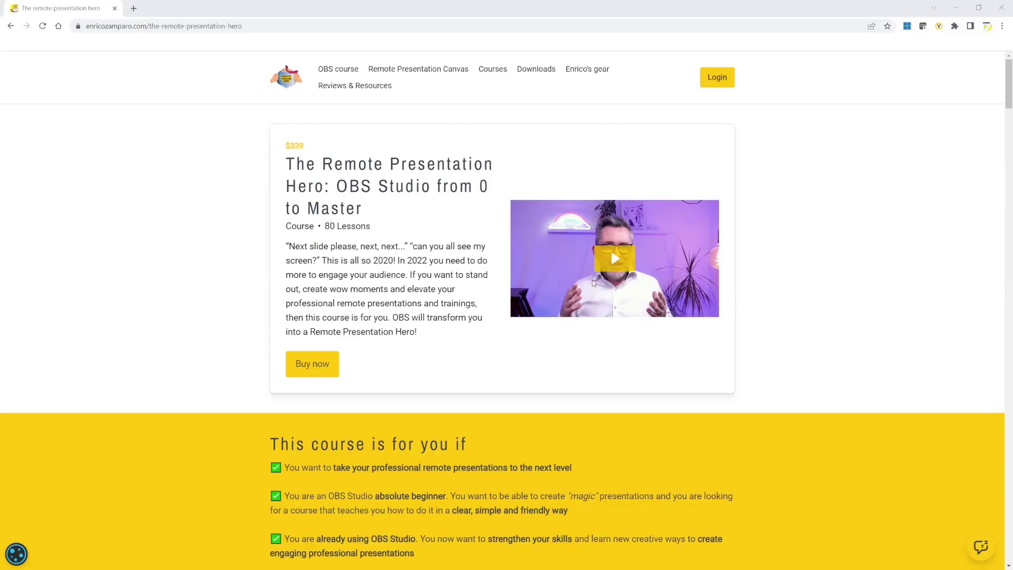
- Scroll down the social_stream README to its 'To install' section
scroll(749, 351, down, 9)
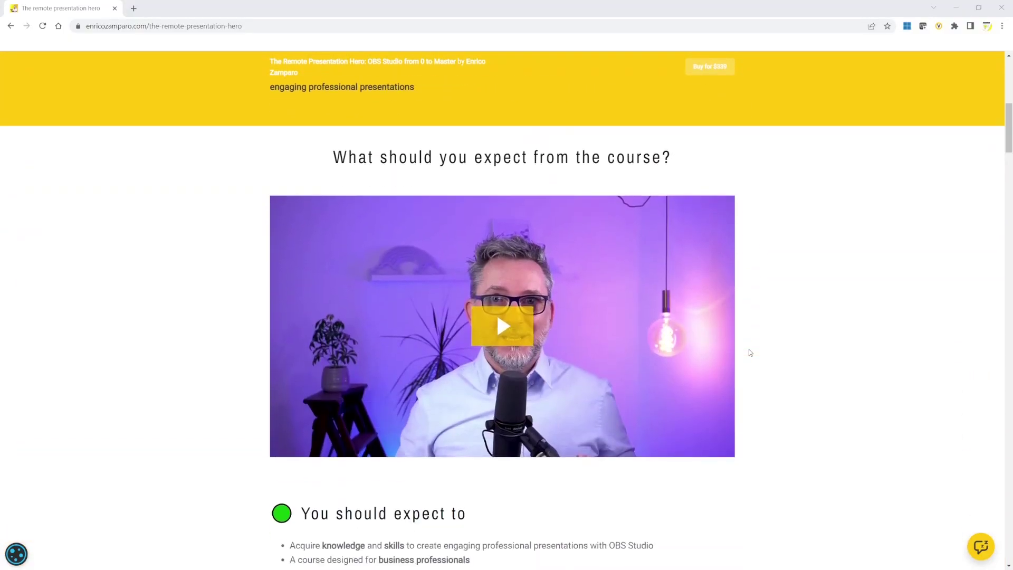
scroll(751, 352, down, 15)
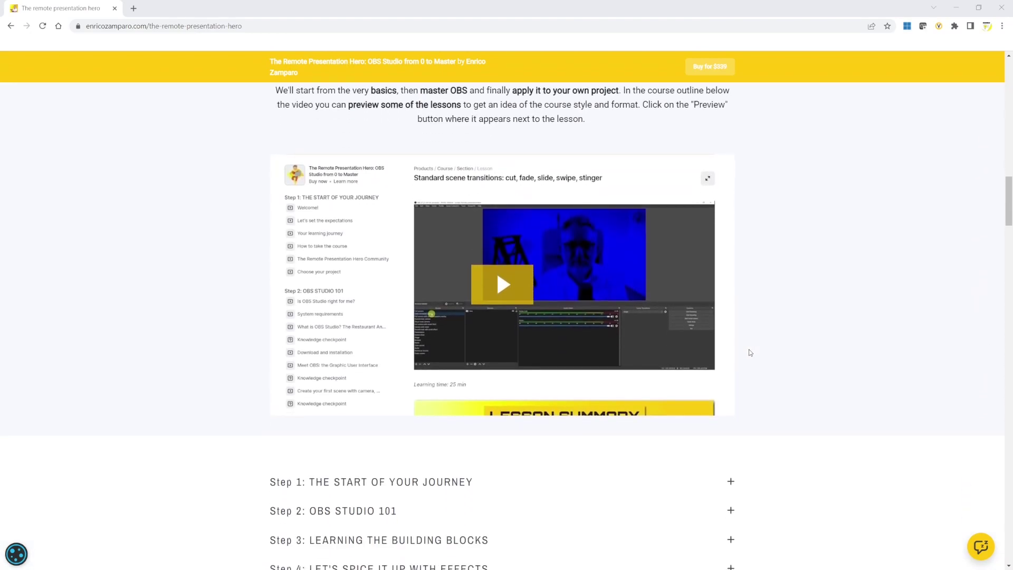
scroll(751, 353, down, 3)
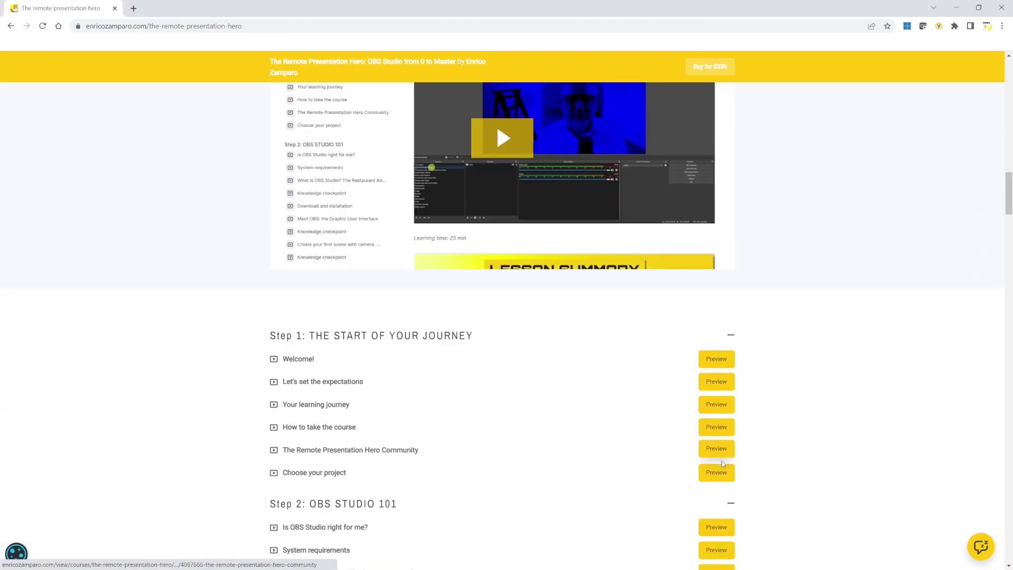
scroll(723, 464, down, 5)
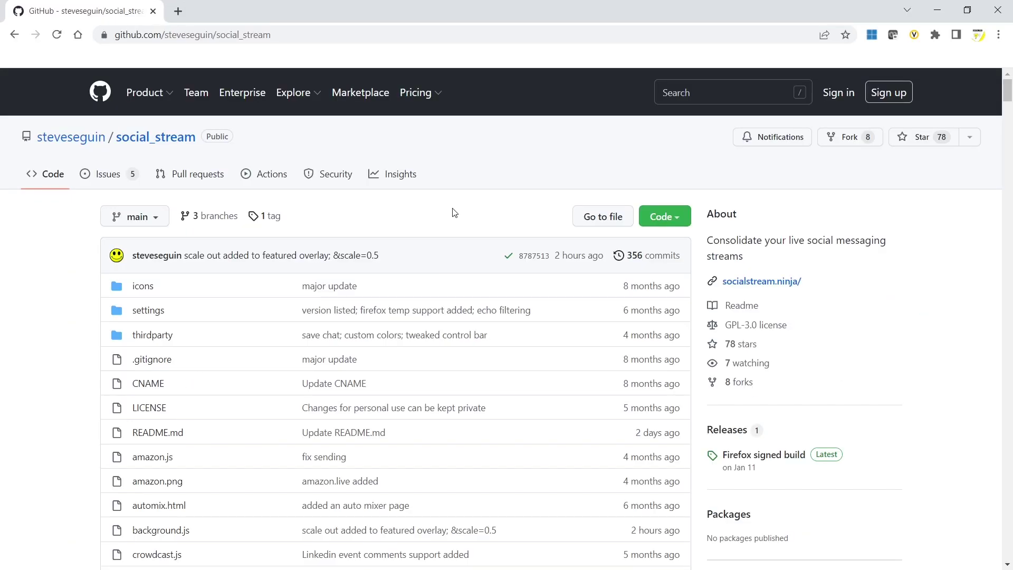
- Show the social_stream repository's Download ZIP option and scroll through its file list
click(683, 218)
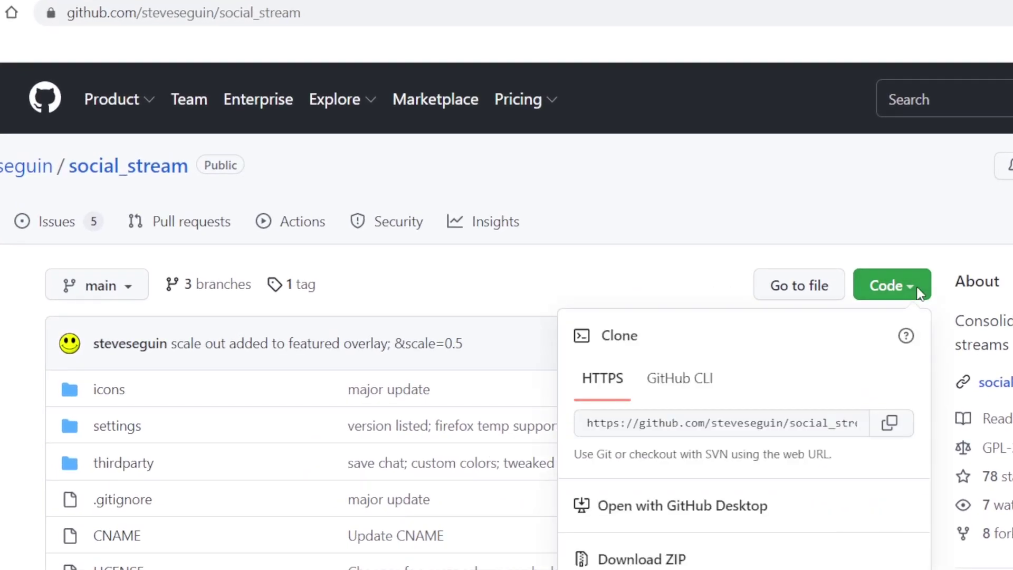
scroll(855, 316, down, 5)
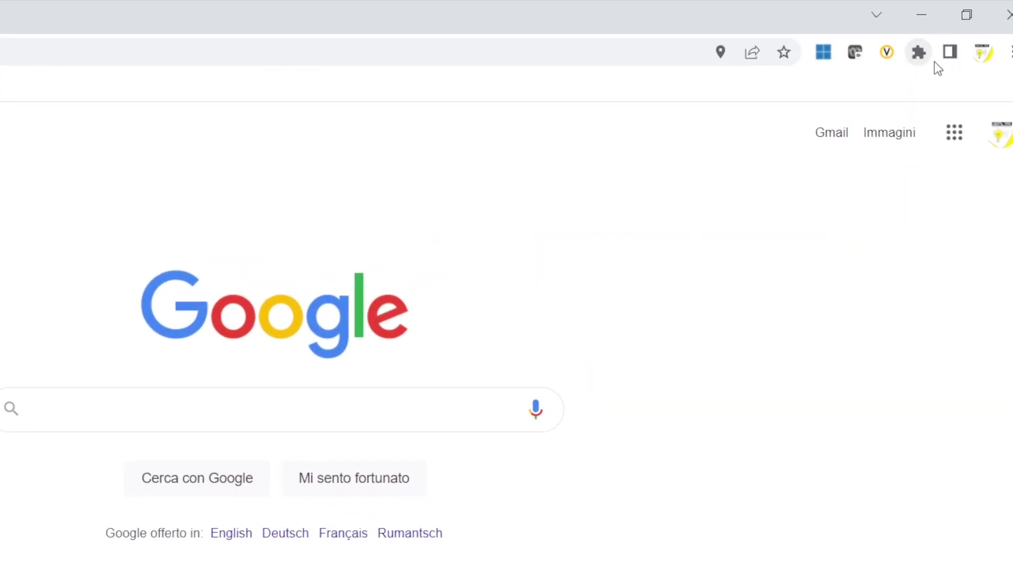
- Open Chrome's extensions management page through Manage extensions
click(993, 52)
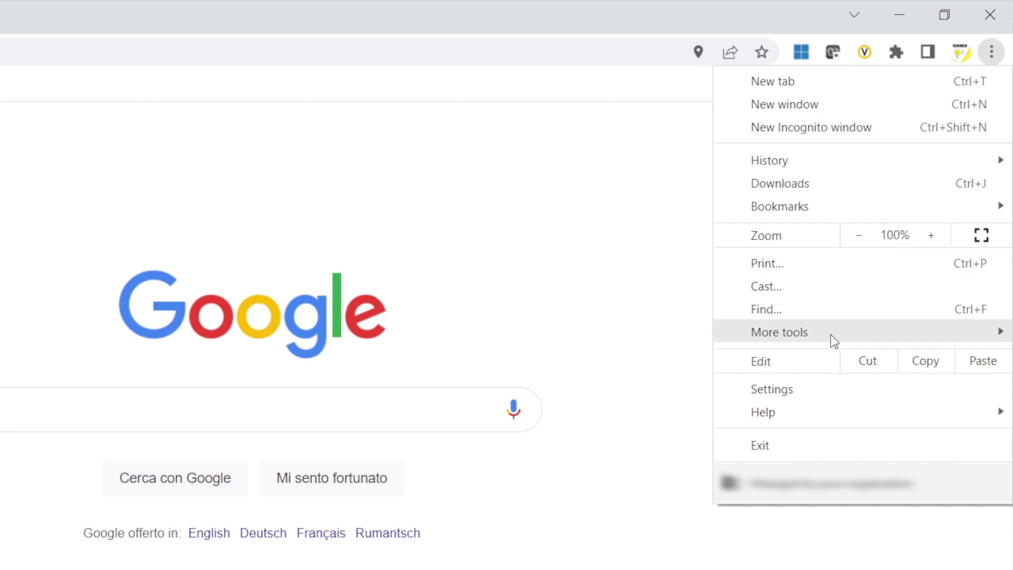
mouse_move(829, 335)
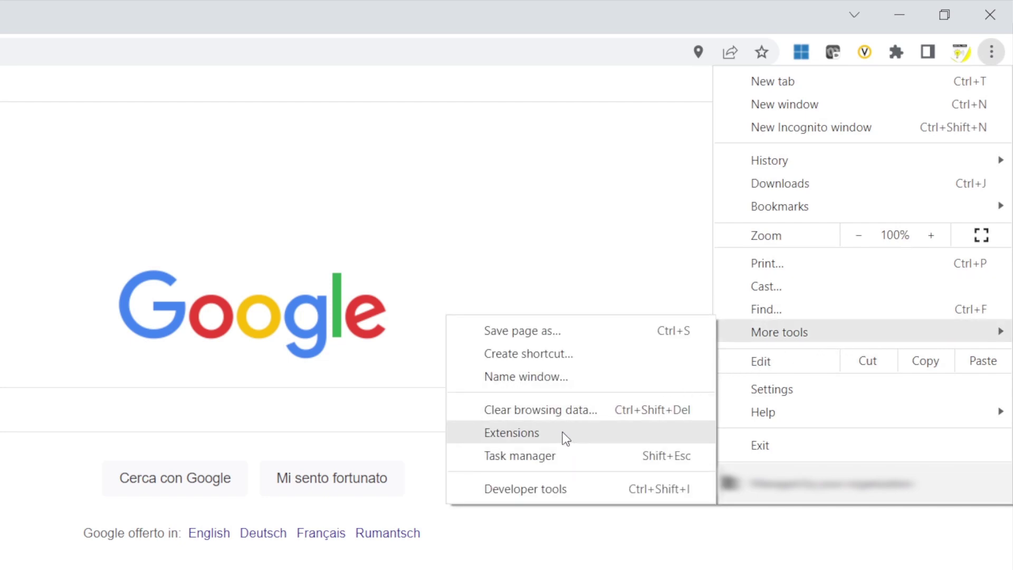
click(892, 55)
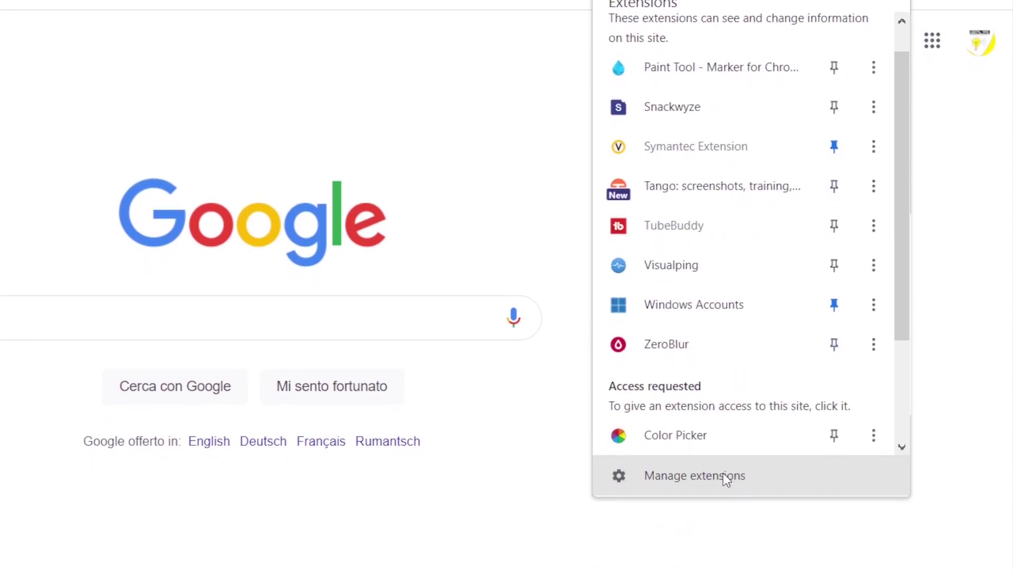
click(724, 478)
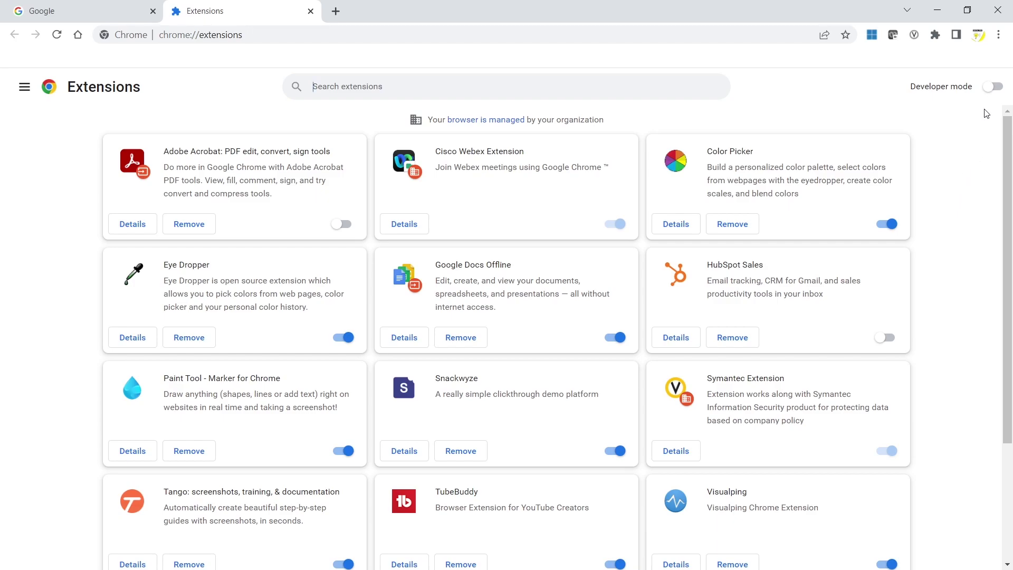
- Enable Developer mode and load the social_stream-main folder as an unpacked extension
click(995, 88)
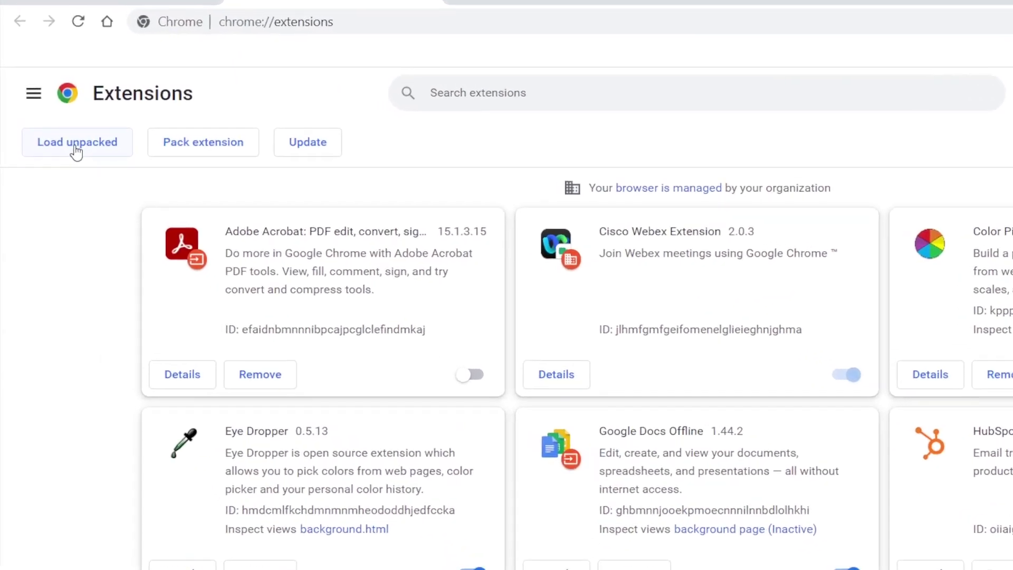
click(76, 150)
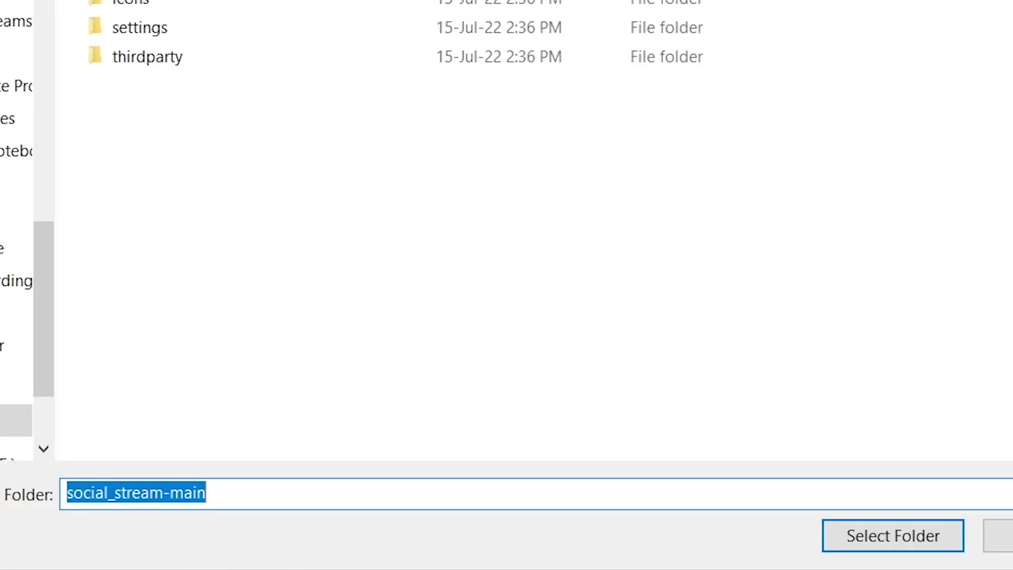
click(869, 542)
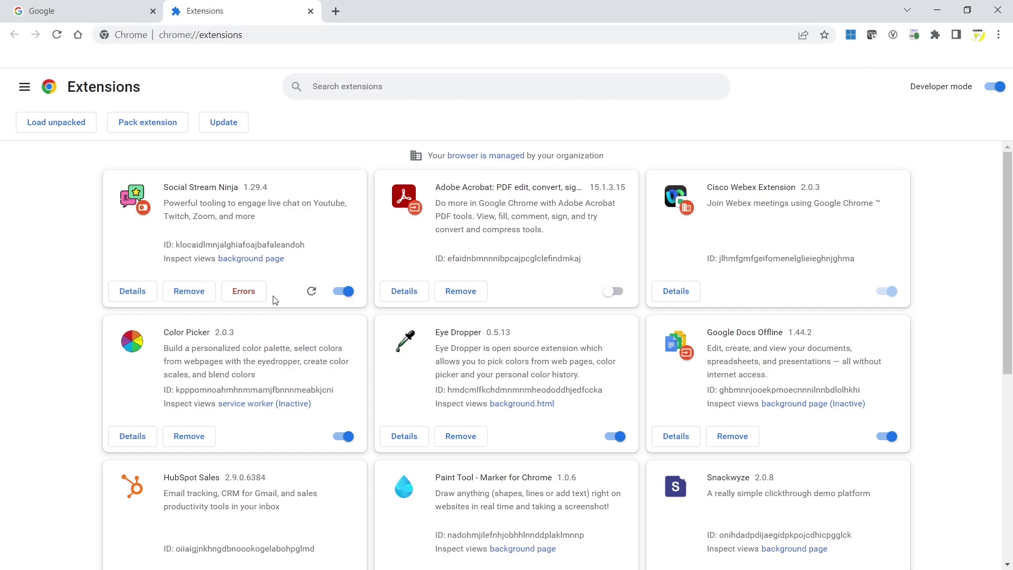
- Pin Social Stream Ninja to Chrome's toolbar and open its options panel
click(934, 36)
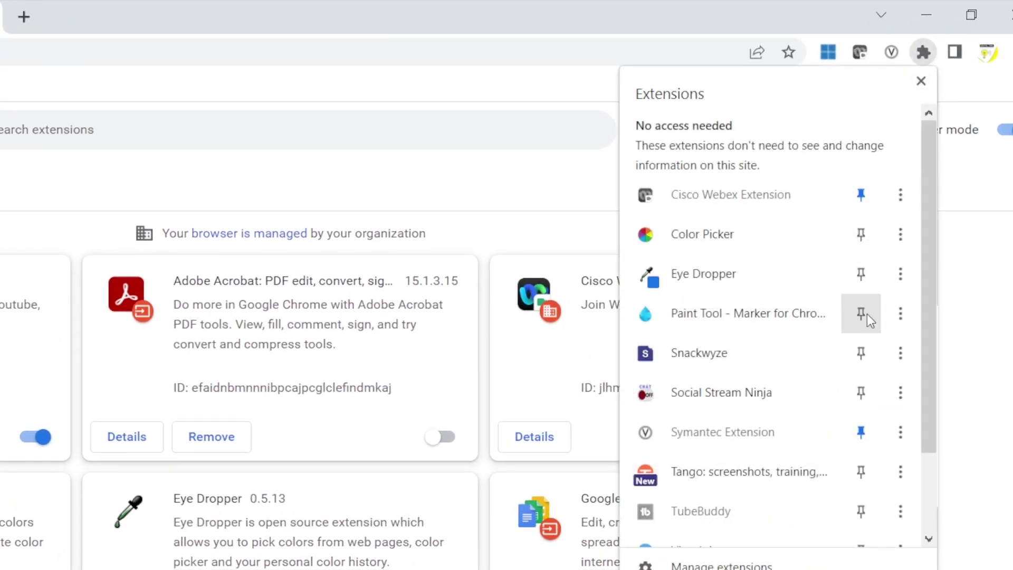
click(865, 398)
click(920, 82)
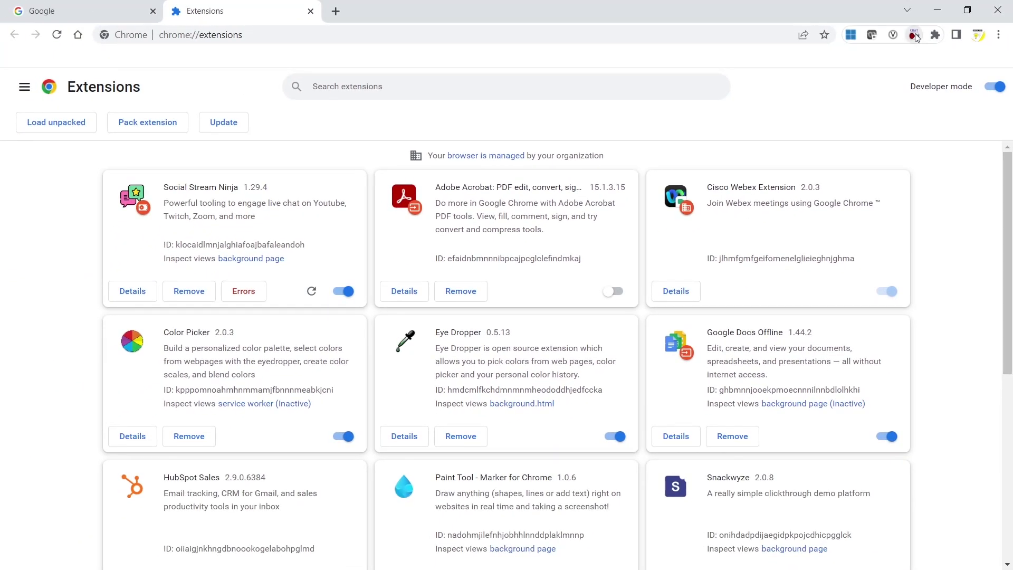
click(915, 35)
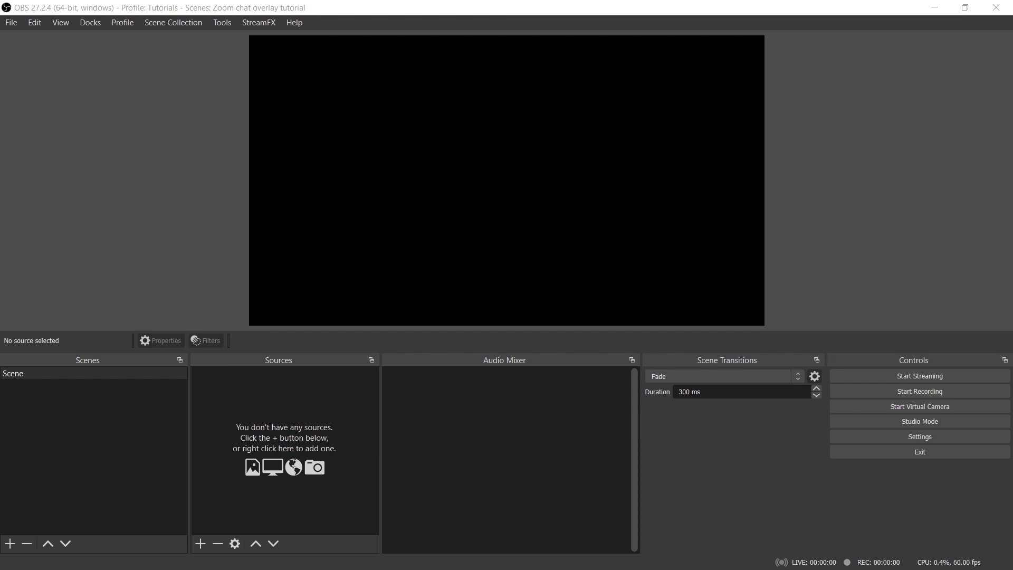
- Add a Video Capture Device source named 'Sony', keeping its default properties
click(201, 544)
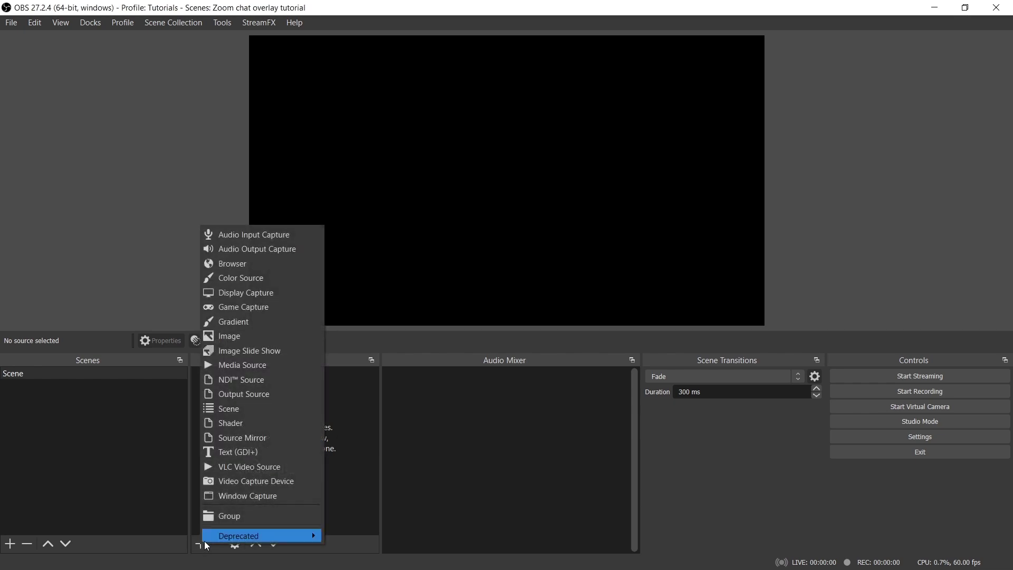
click(252, 482)
text(Sony)
click(547, 380)
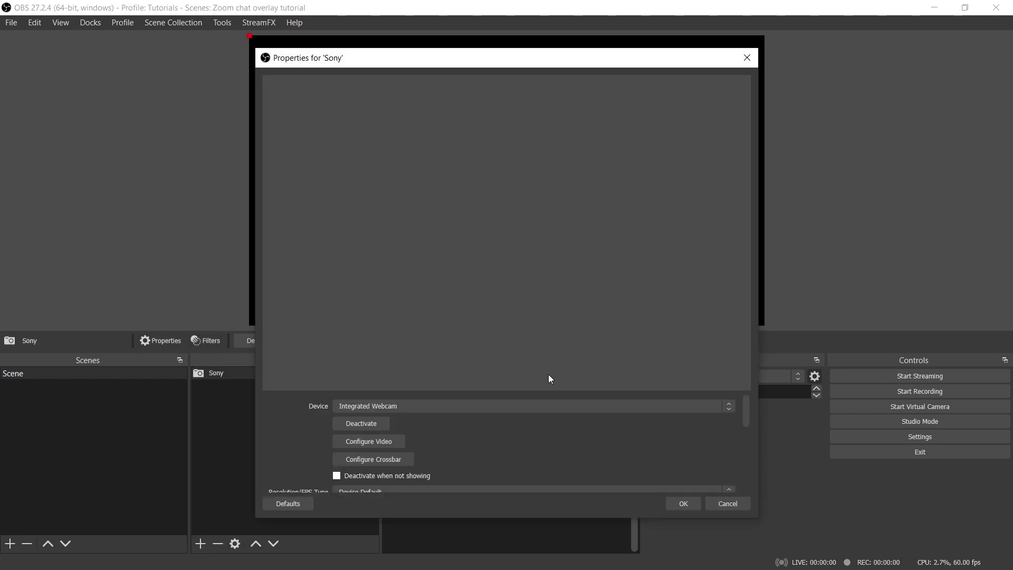
key(Return)
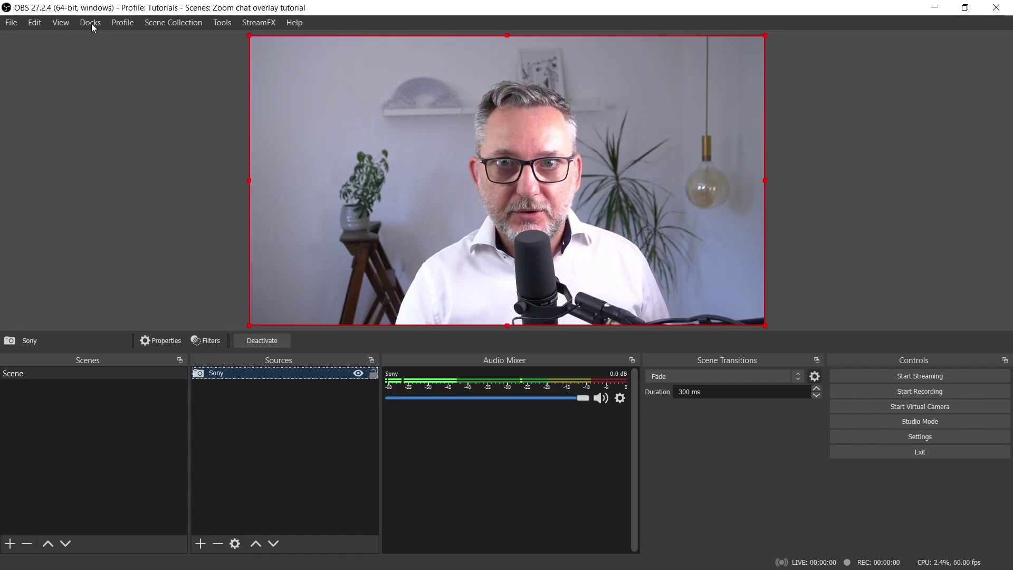
- Create a custom browser dock named 'Ninja Chat' with its chat URL, and apply it
click(91, 24)
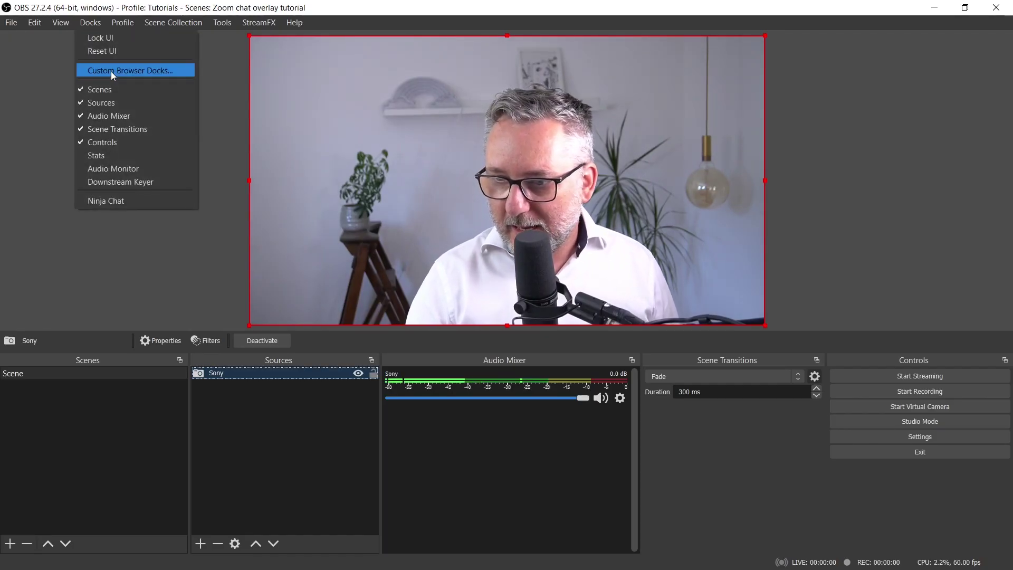
click(112, 71)
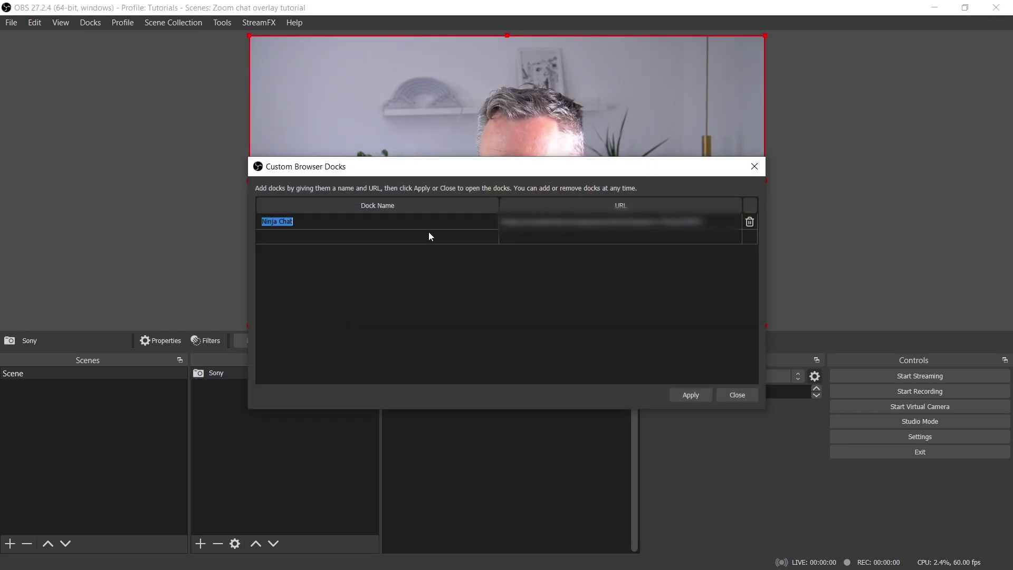
click(367, 237)
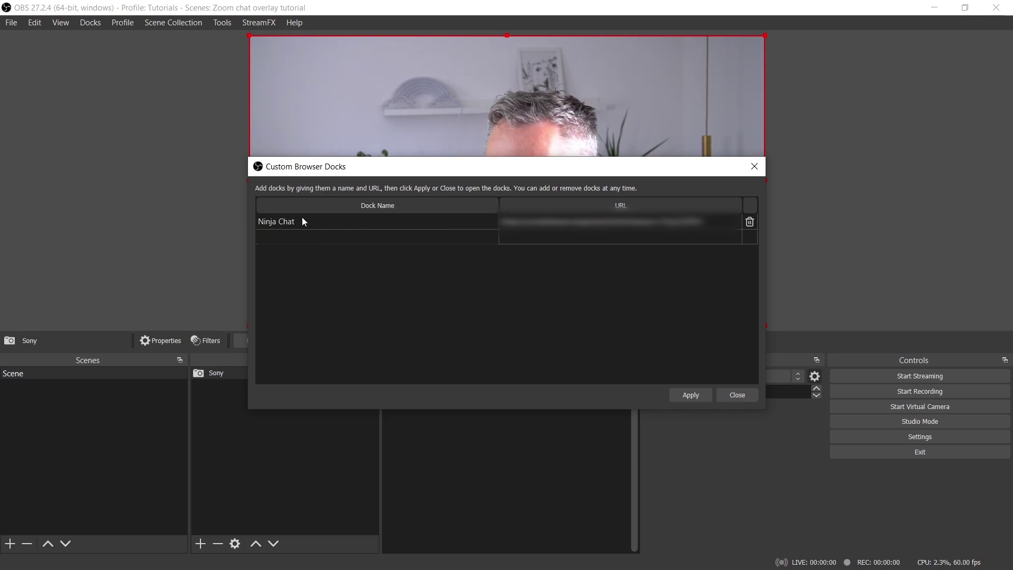
double_click(586, 222)
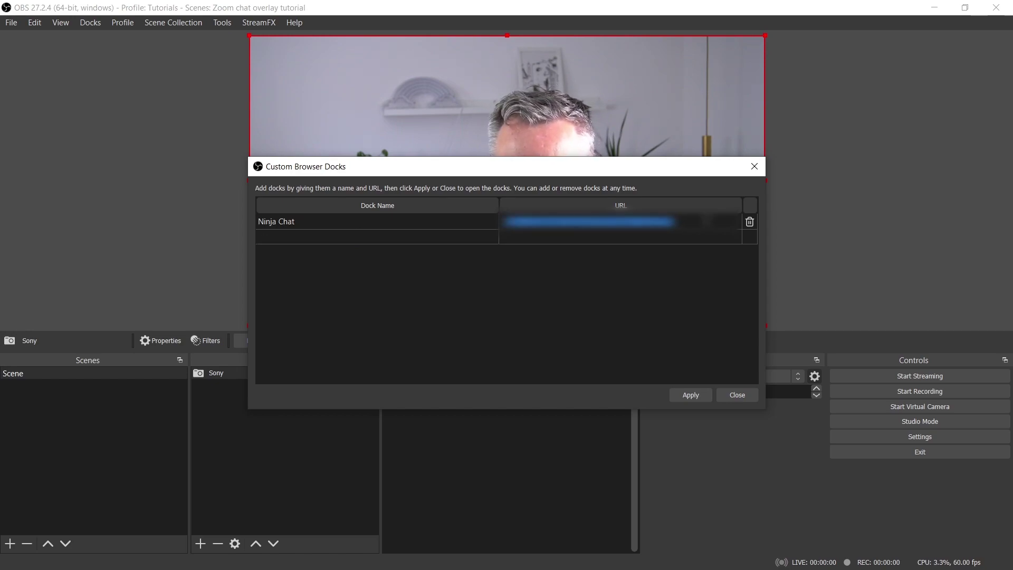
click(693, 395)
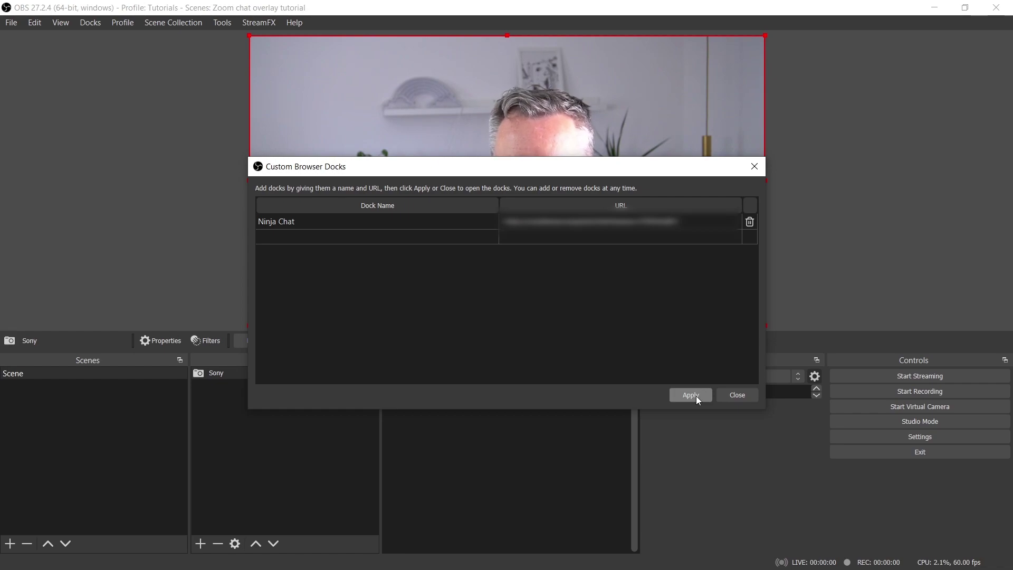
click(748, 395)
- Show the Ninja Chat dock and drag the splitter to widen the preview
click(88, 24)
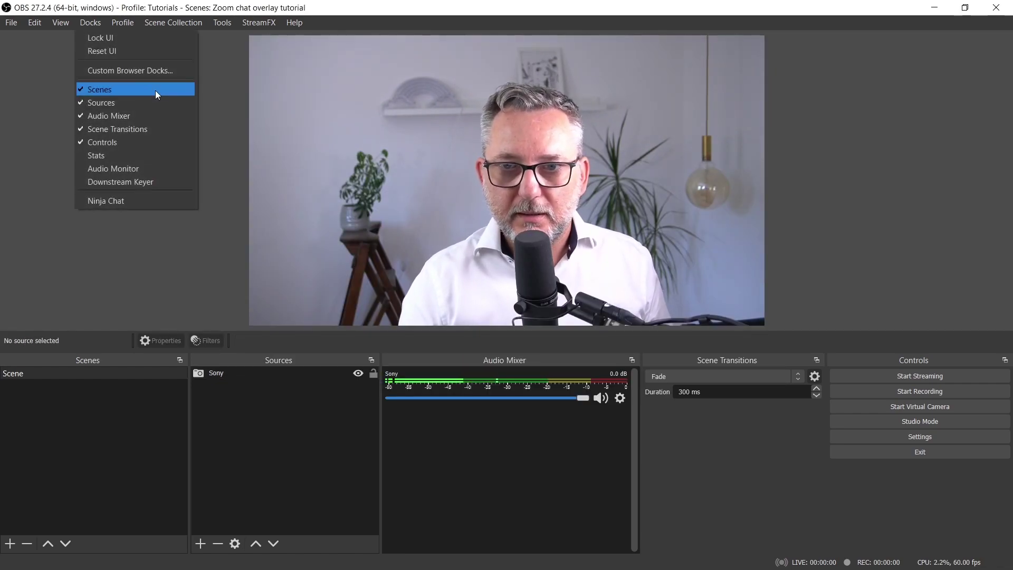
click(150, 202)
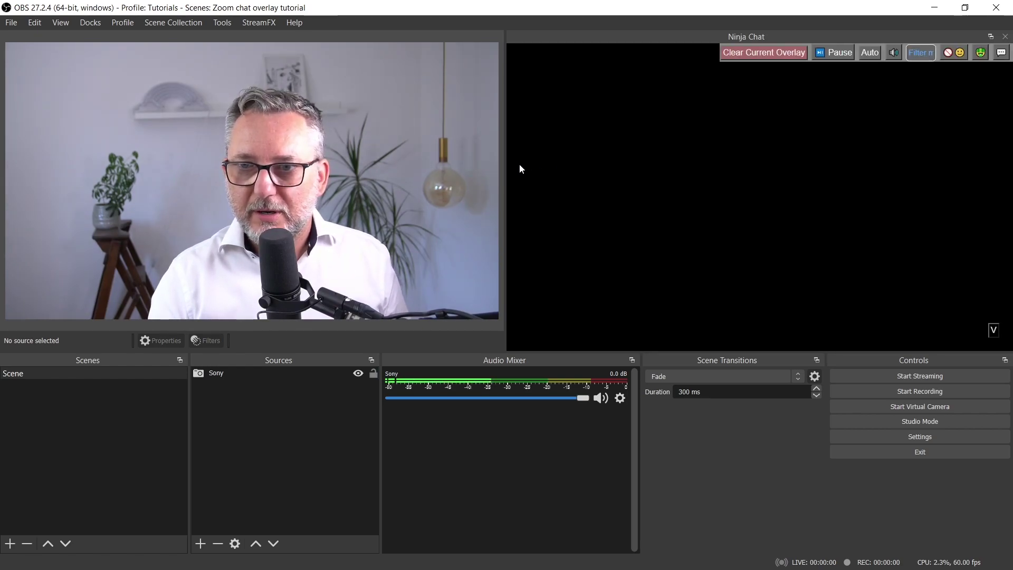
drag(508, 167, 746, 158)
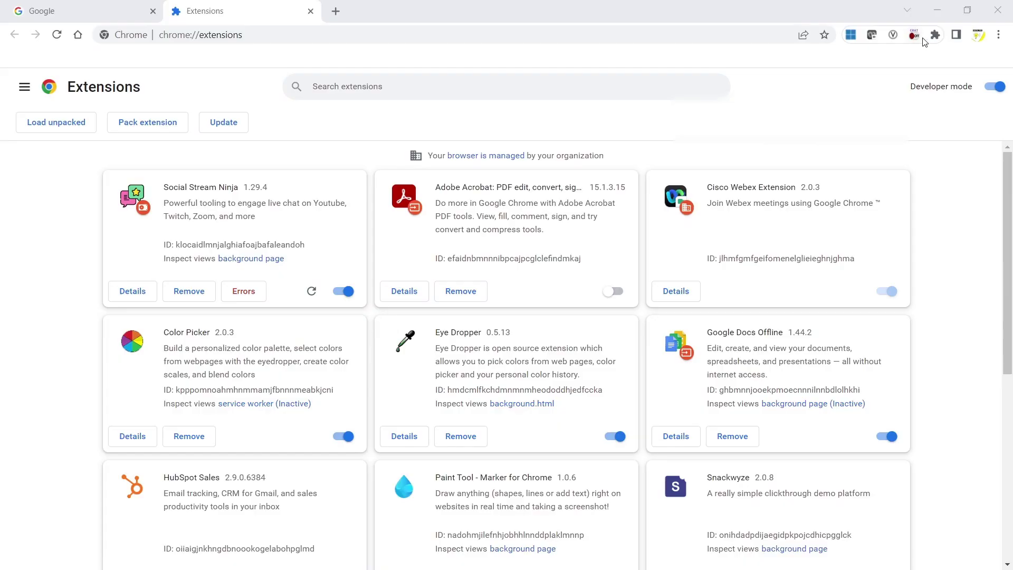
- Open the Social Stream Ninja popup from Chrome's toolbar icon
click(914, 36)
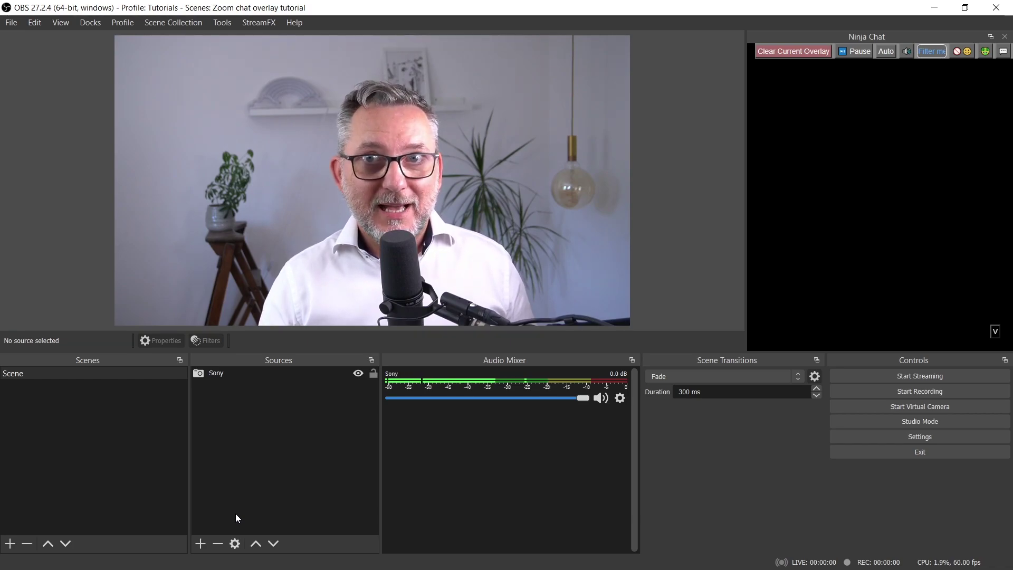
- Add a Browser source named 'Chat overlay'
click(202, 546)
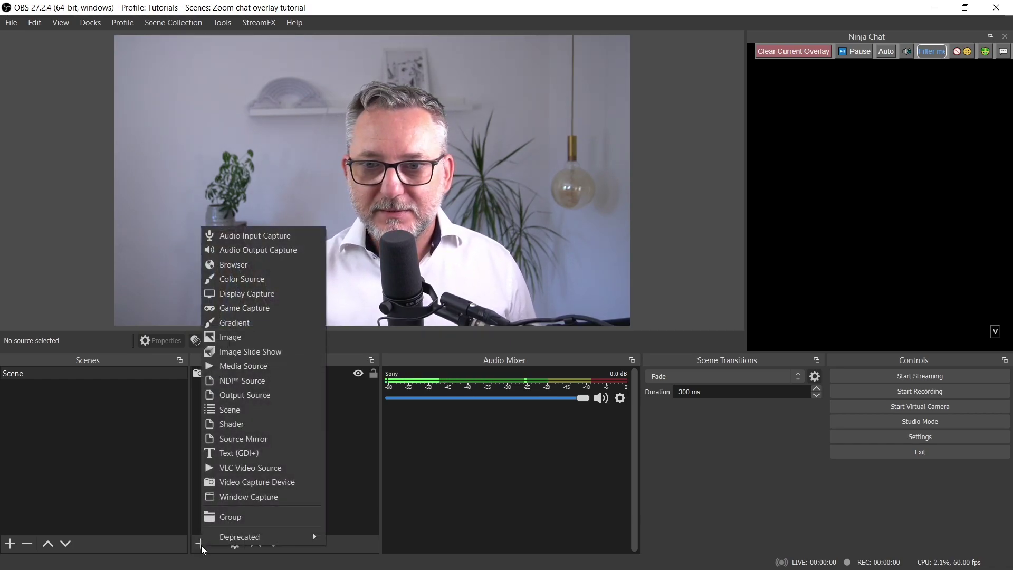
click(239, 267)
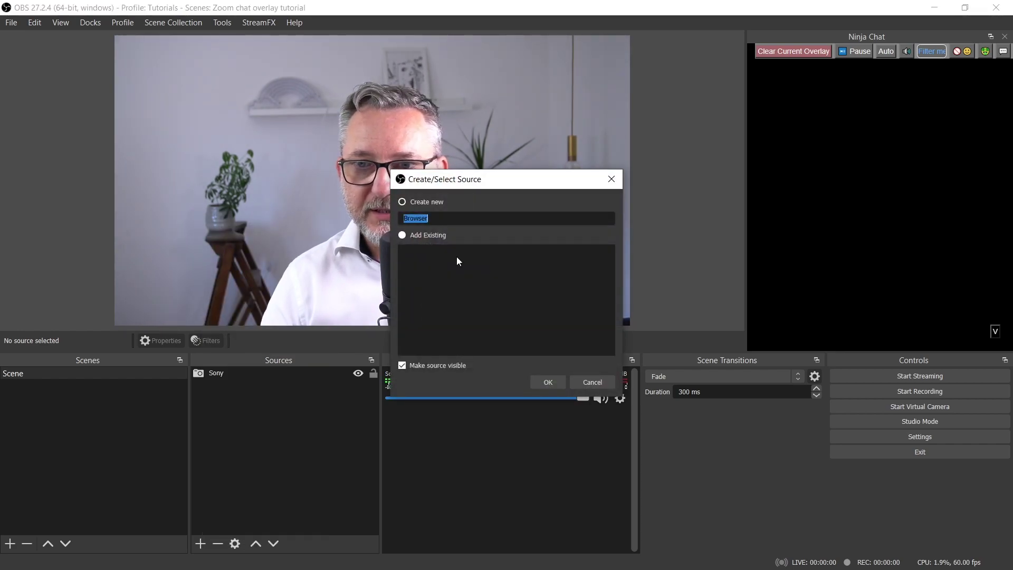
text(Chat ov)
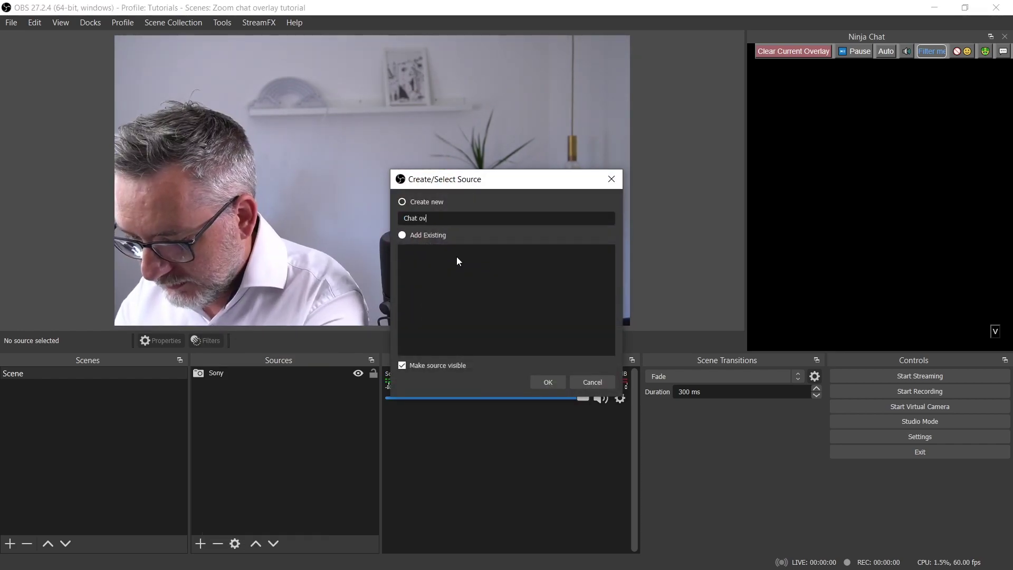
text(erlay)
click(548, 382)
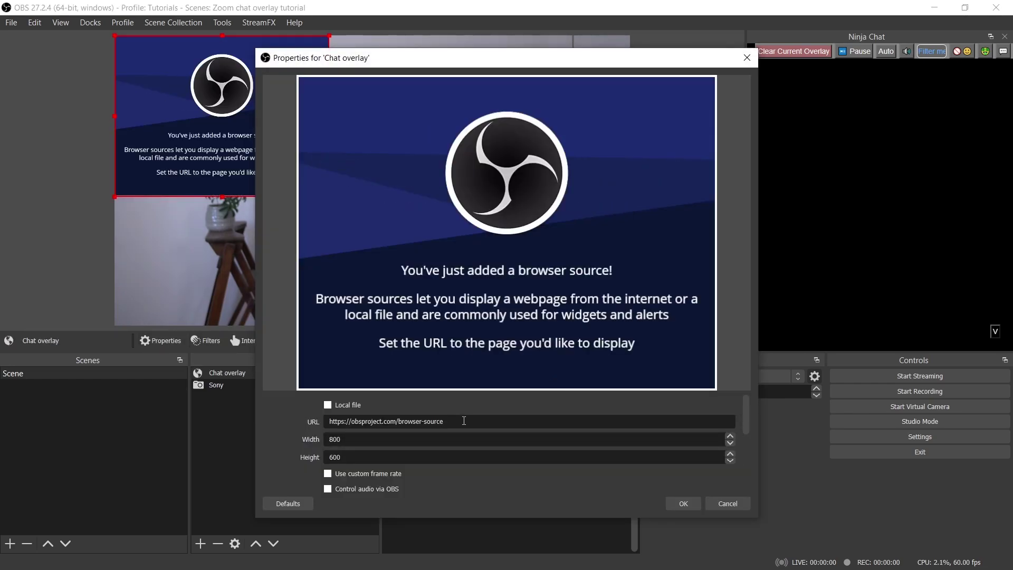
- Paste the overlay page URL into its properties and move it to the camera image's lower left
drag(464, 420, 273, 415)
key(ctrl+v)
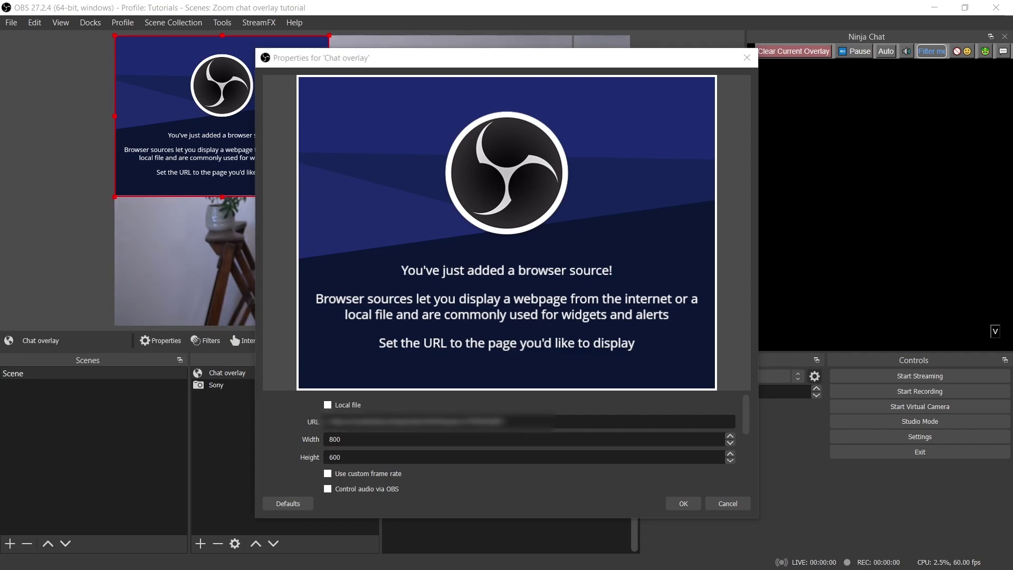
click(679, 508)
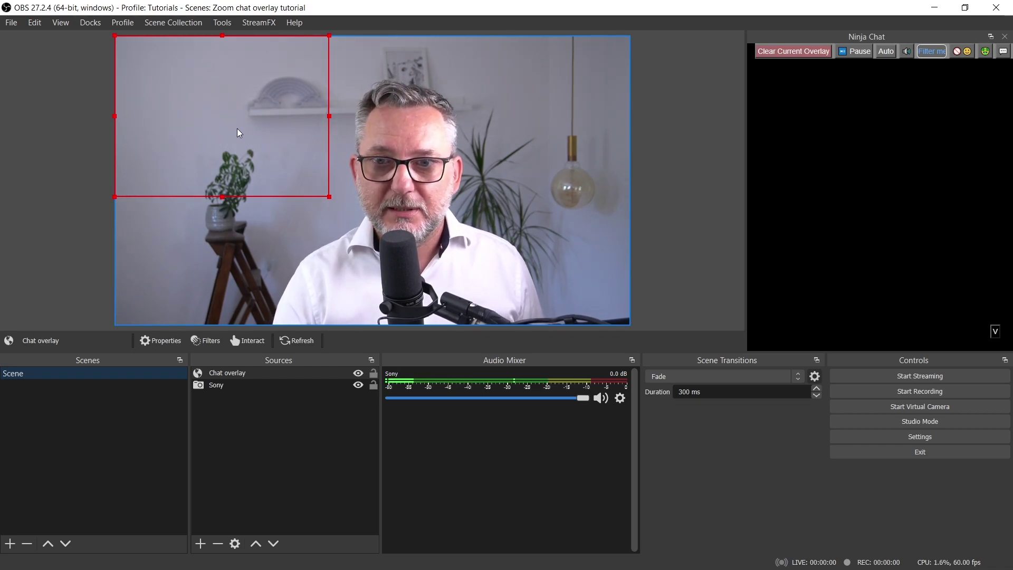
drag(228, 133, 229, 259)
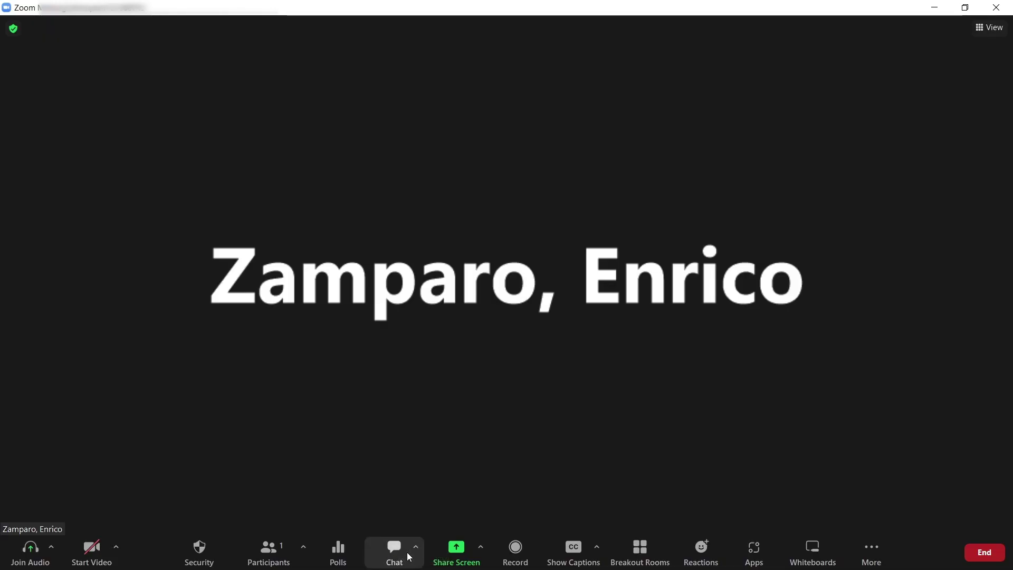
- Open the Zoom meeting chat, copy the invite link, and start a new Chrome tab
click(394, 554)
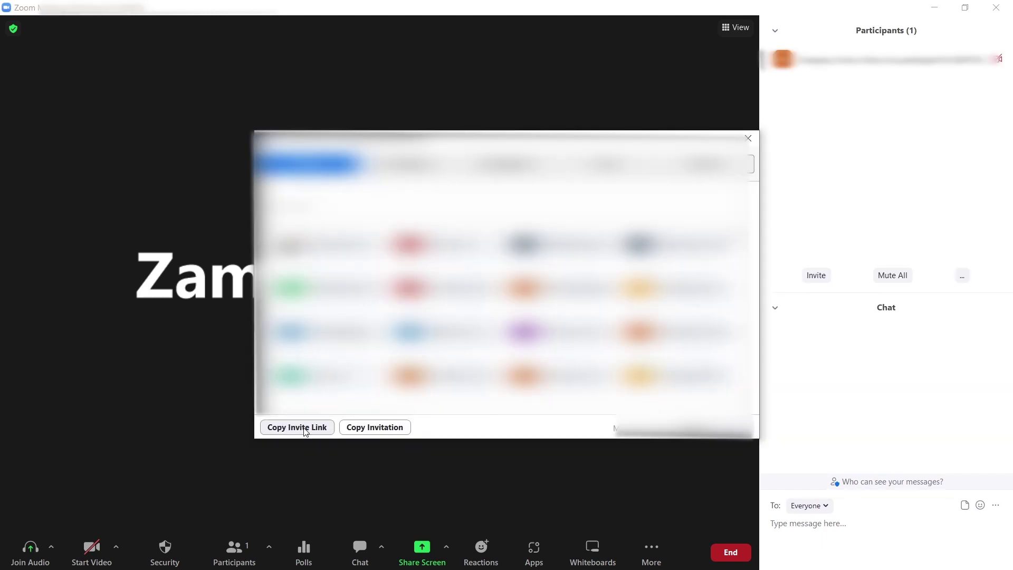
click(297, 427)
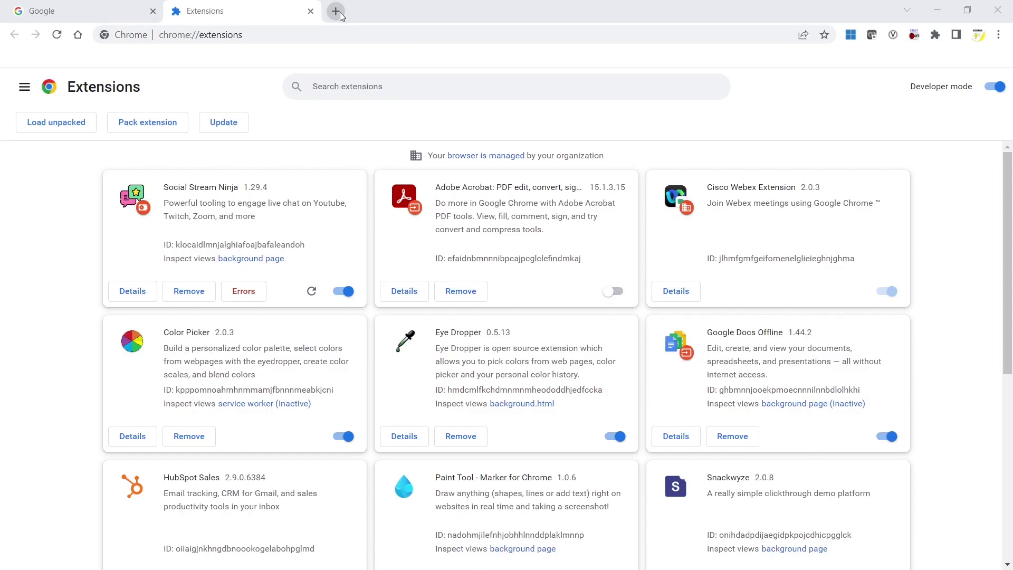
click(336, 12)
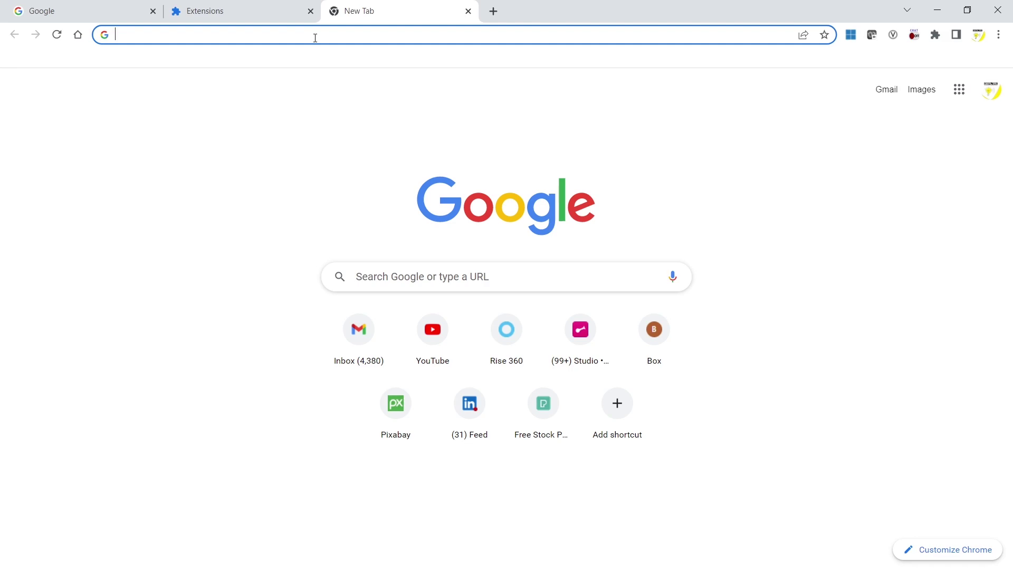
- Load the pasted invite link, decline the Zoom app prompts, and join from the browser under a display name
key(ctrl+v)
key(Return)
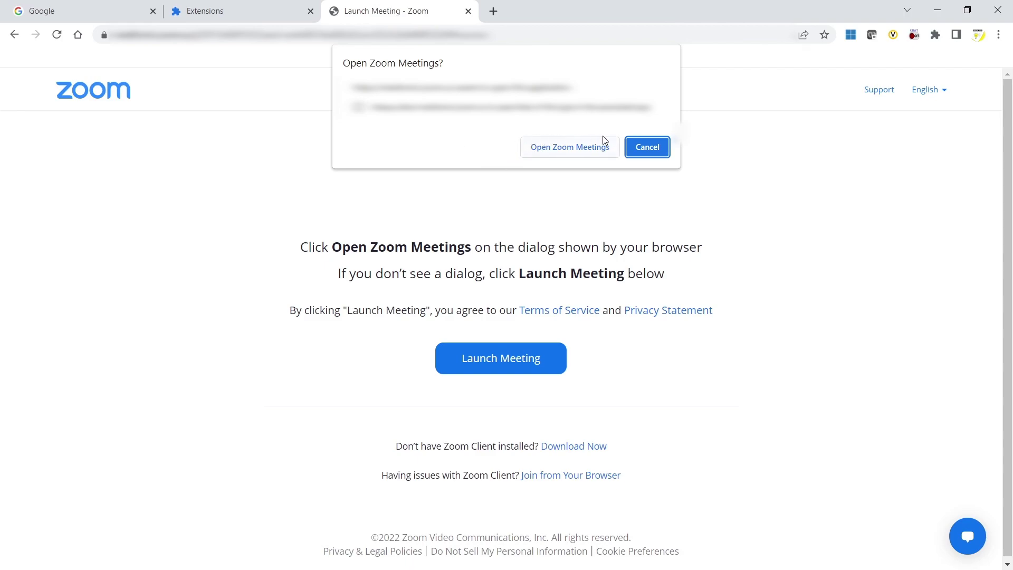
click(650, 150)
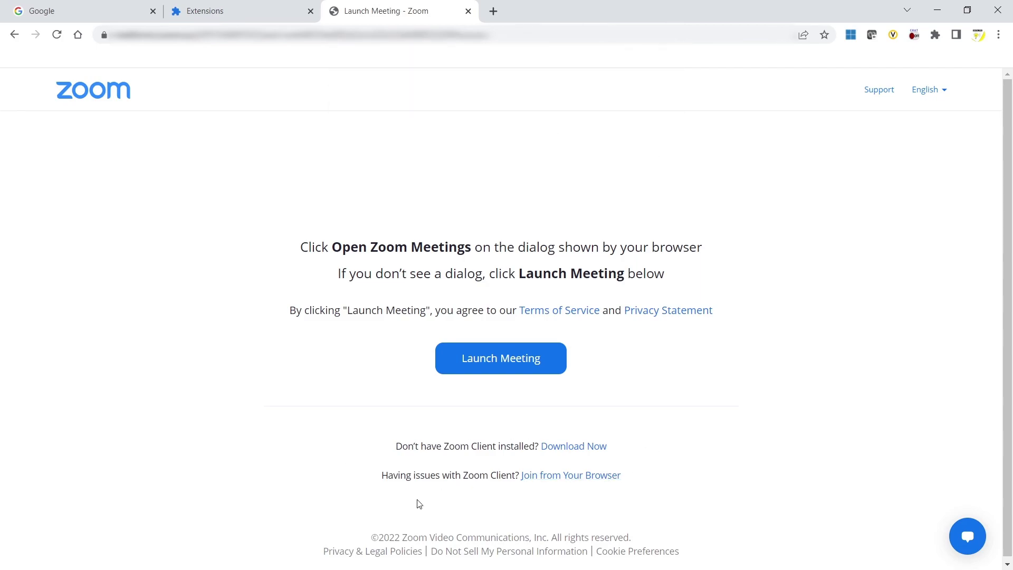
click(483, 368)
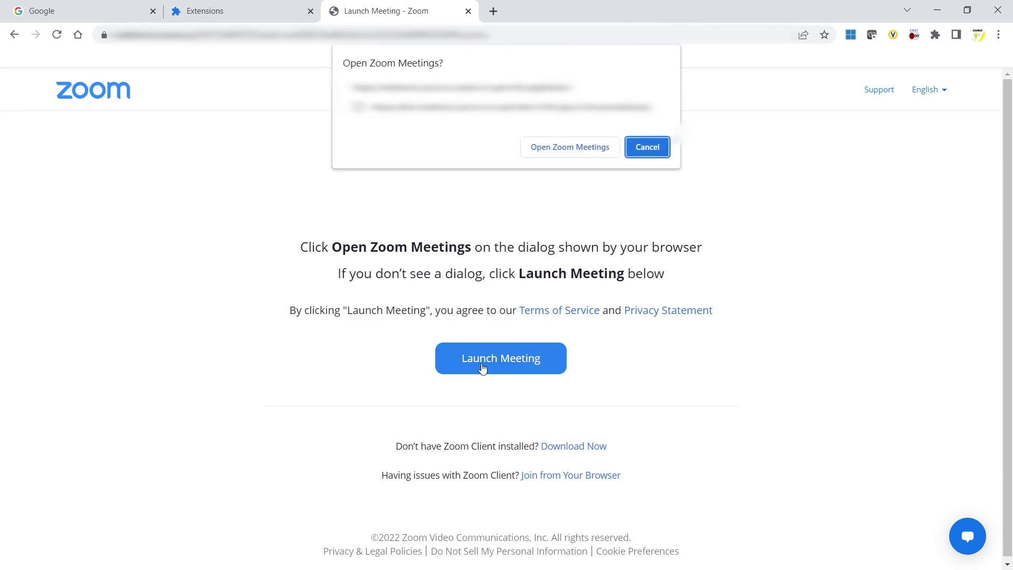
click(657, 153)
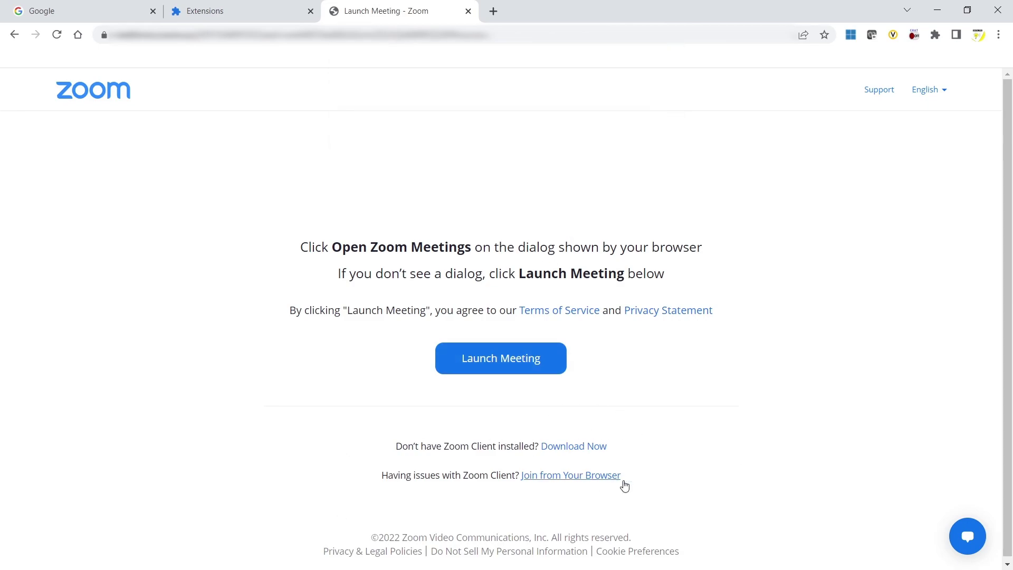
click(584, 481)
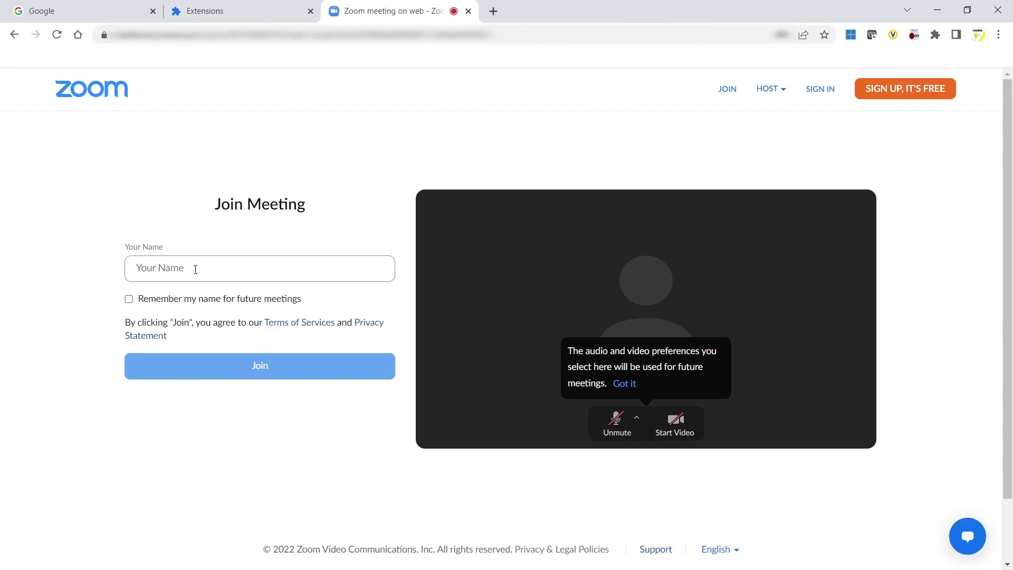
text(Enrico browser)
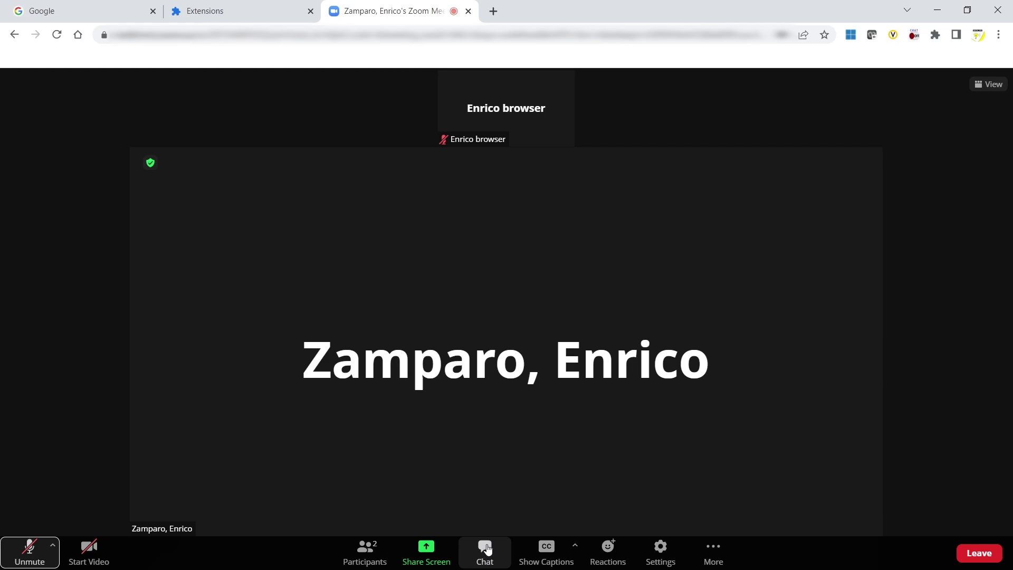
- With the Zoom web chat open, enable the Social Stream Ninja extension and close its popup
click(485, 549)
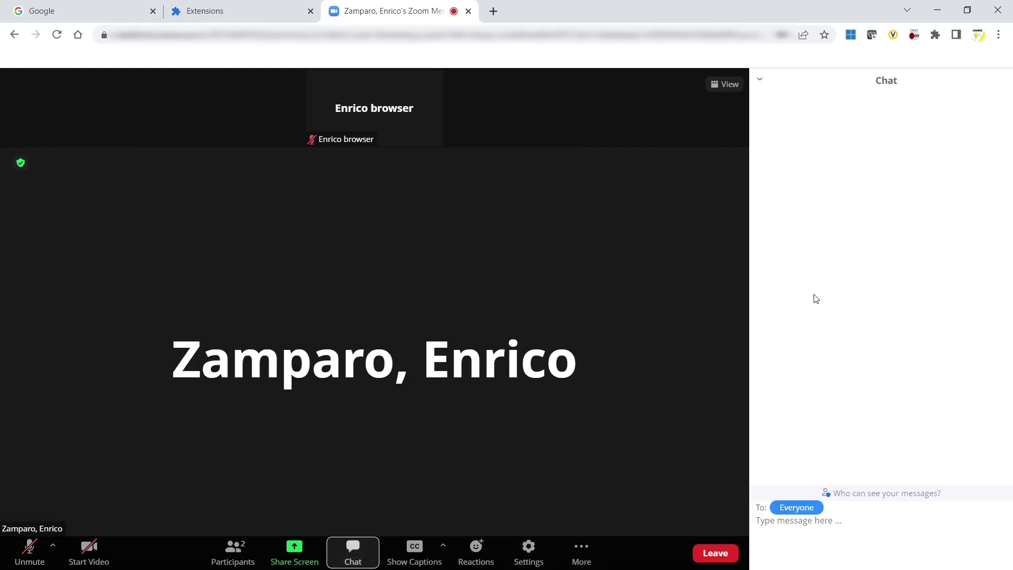
click(914, 37)
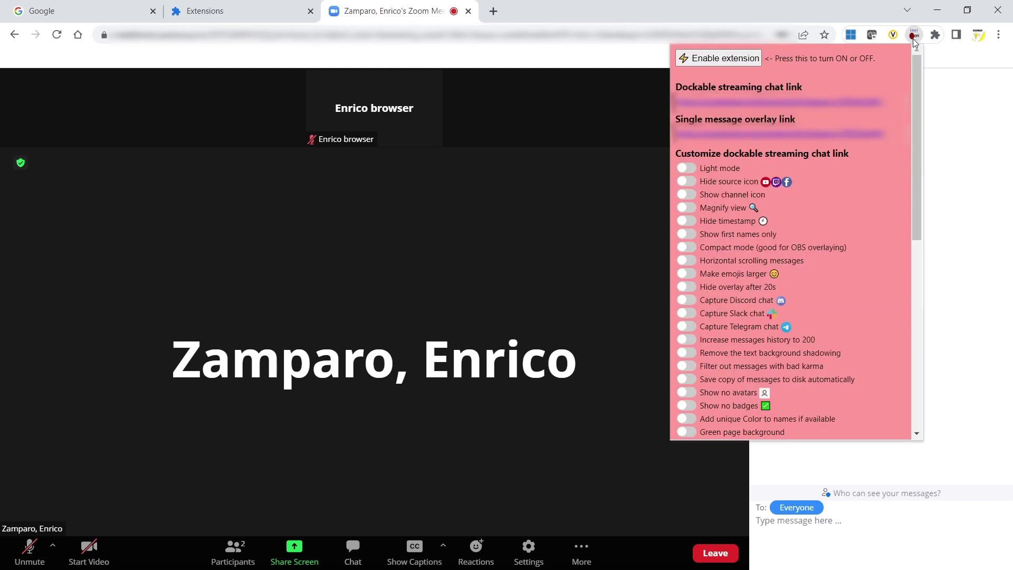
click(738, 59)
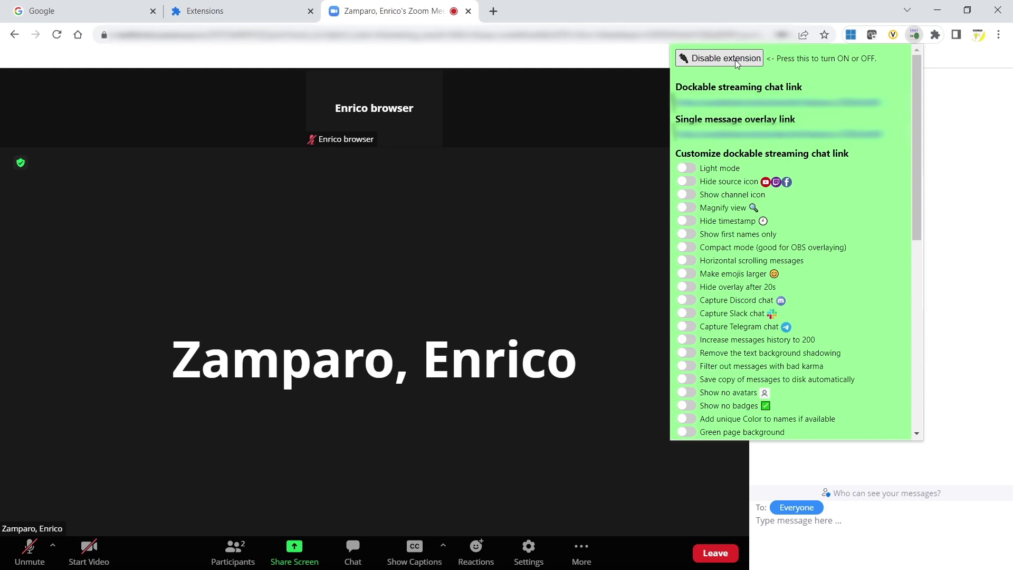
click(862, 263)
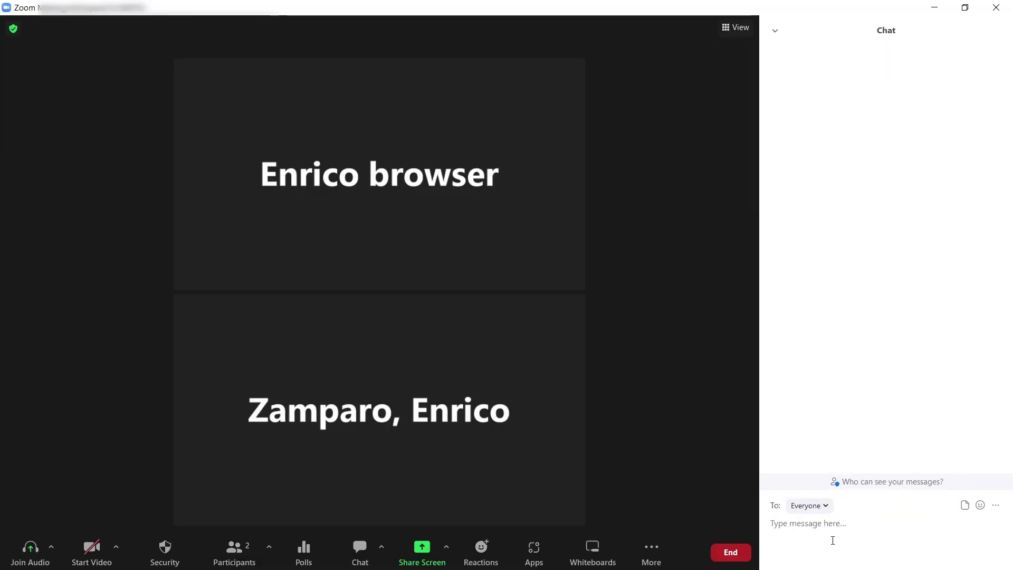
- Send 'Hi there, how are you?', 'Great thanks!' and the question about showing Zoom chat live on video
text(Hi there, how are you?)
key(Return)
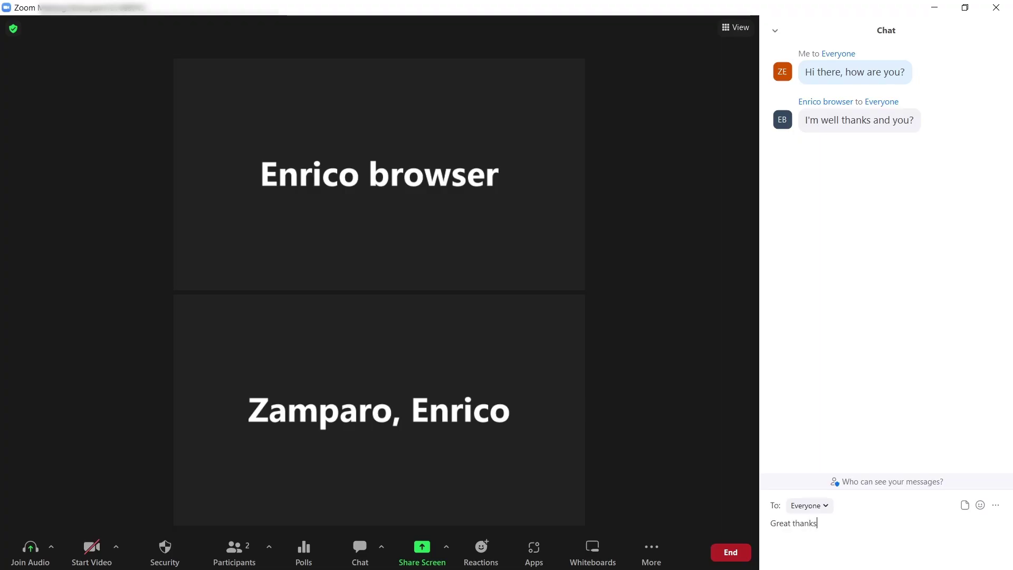
key(Return)
text(I have a question: how can)
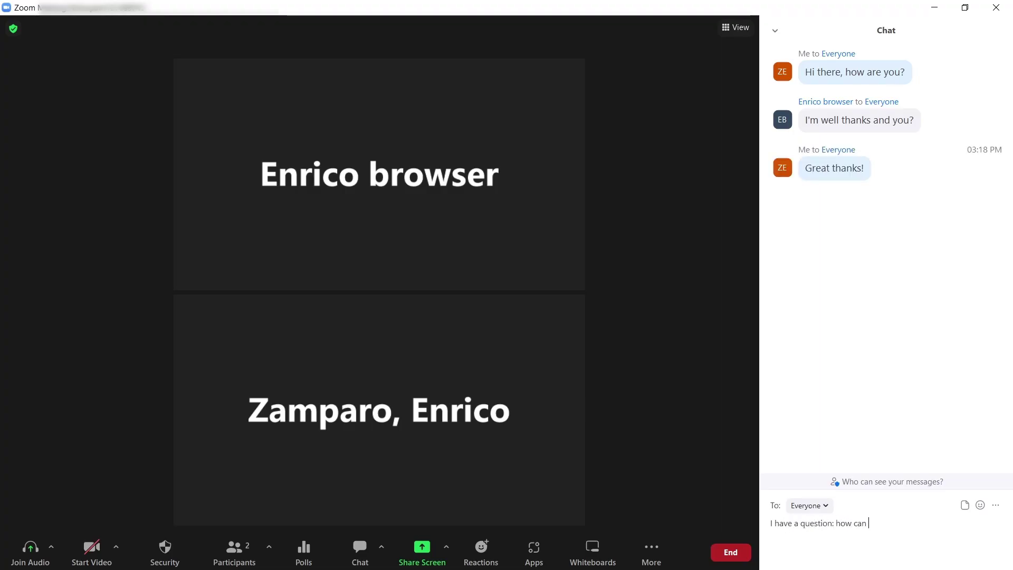
text( I show Zoom chat messages live on my video?)
key(Return)
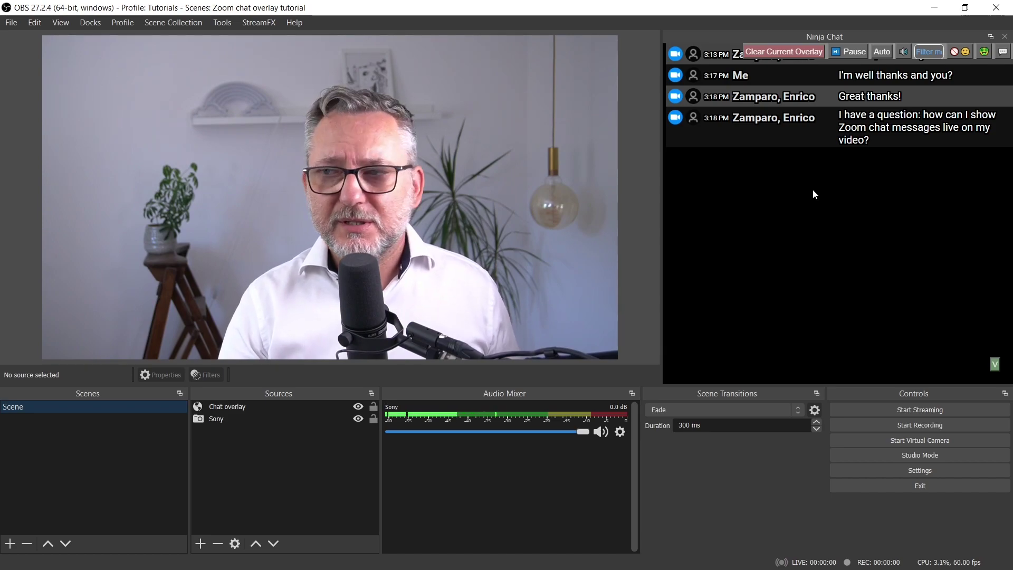
- Feature the Zoom question in the Ninja Chat dock as an overlay, then clear it
click(877, 131)
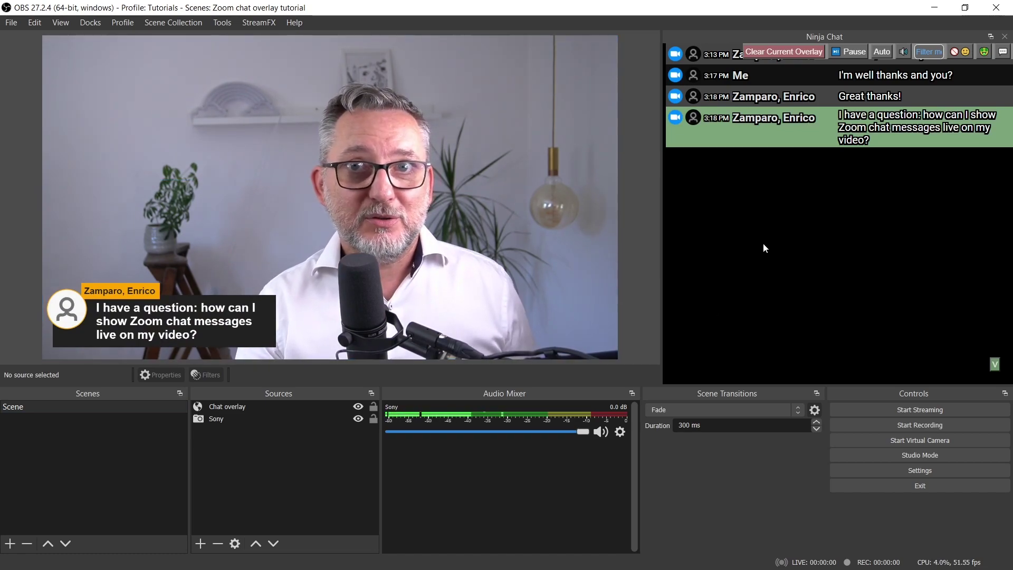
click(785, 55)
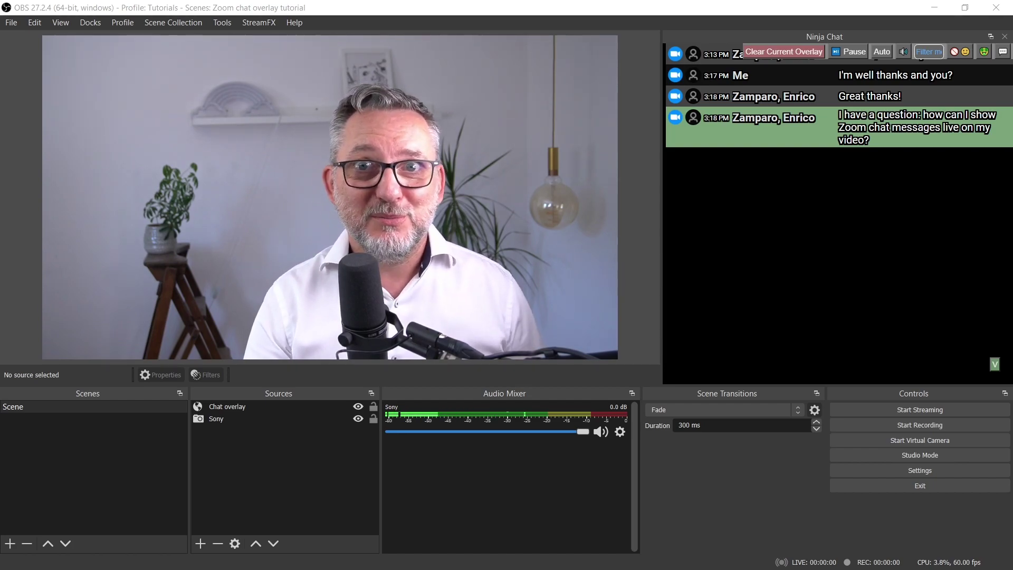
- Start the OBS Virtual Camera, use it as Zoom's video source, start video and pin it
click(923, 442)
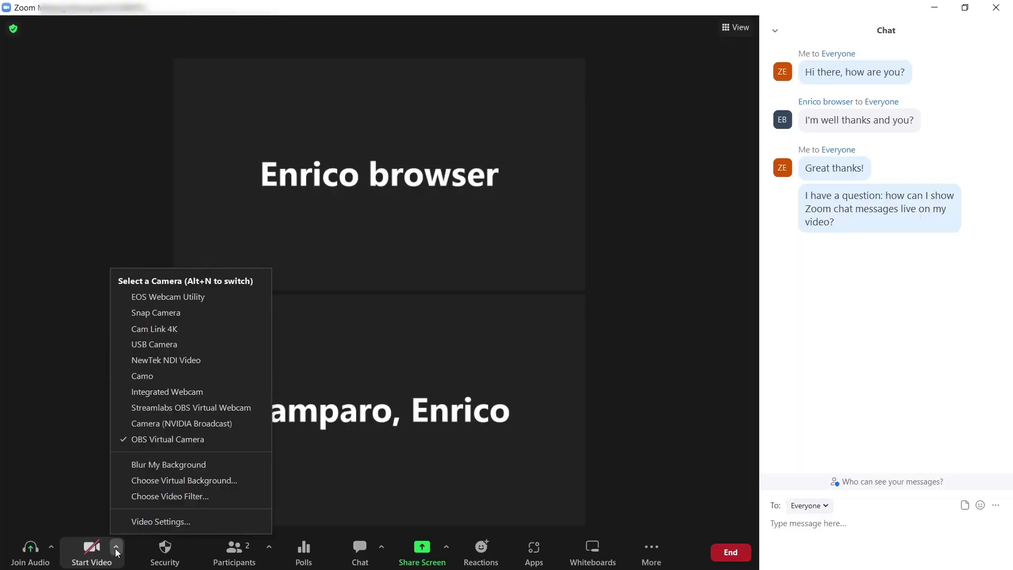
click(159, 377)
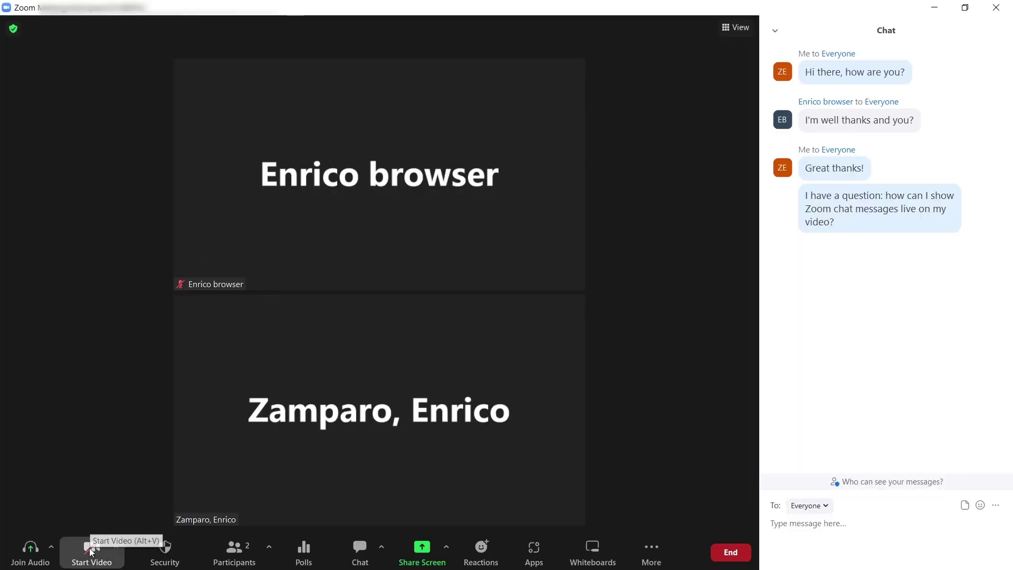
click(91, 552)
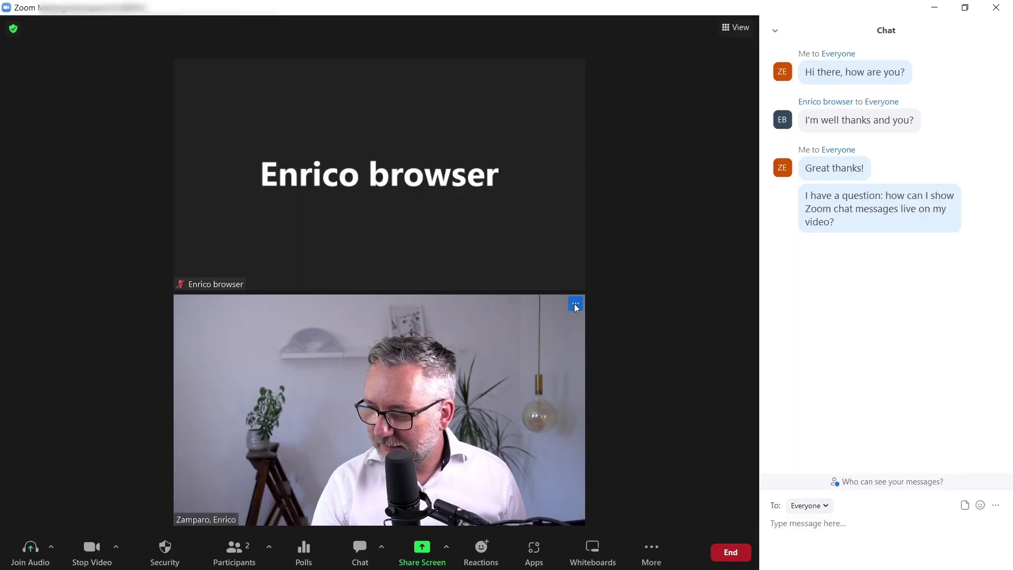
click(577, 302)
click(589, 410)
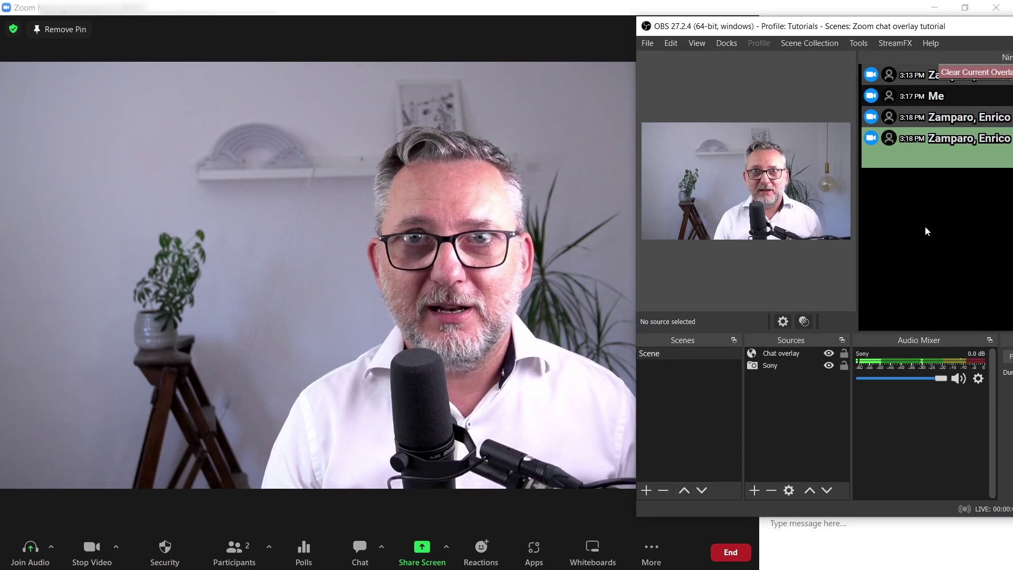
- Feature the question, then 'Great thanks!', then 'I'm well thanks and you?' as the video caption
click(921, 159)
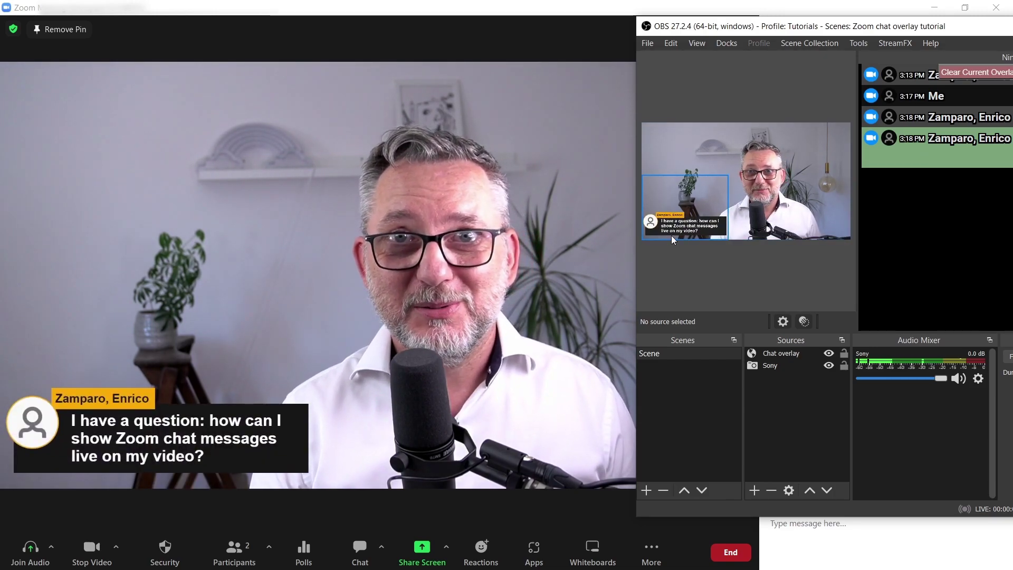
click(939, 121)
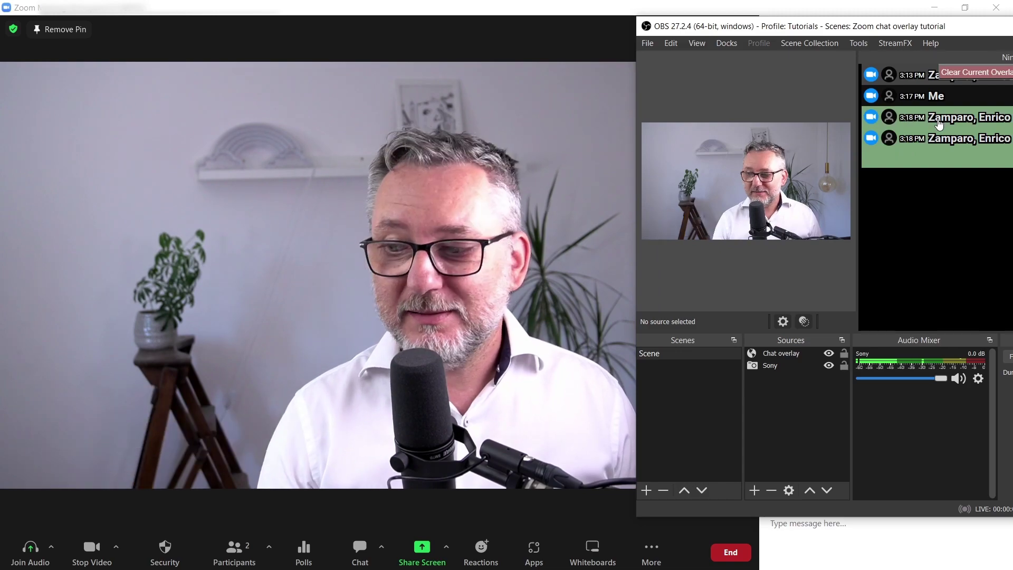
click(920, 98)
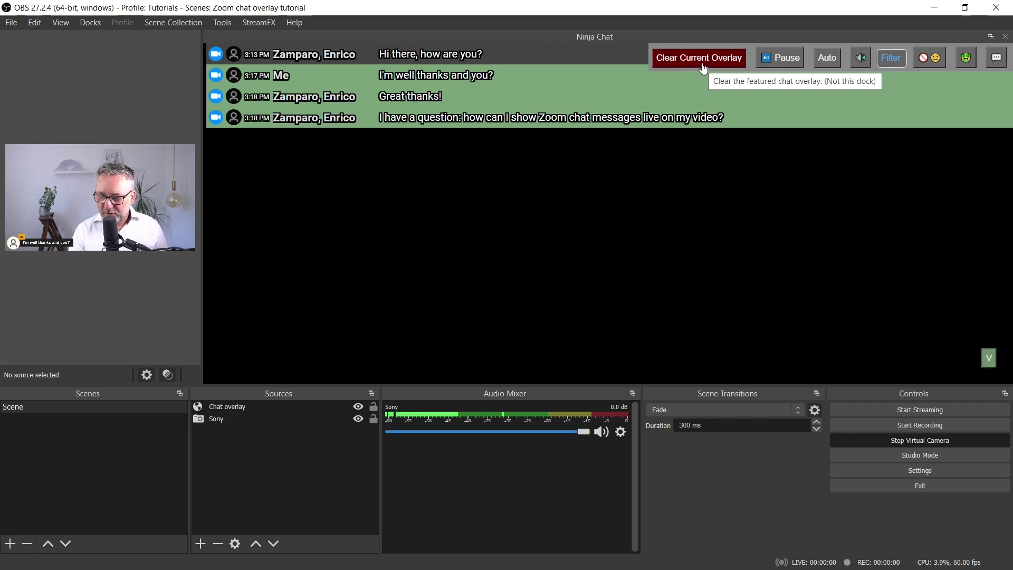
- Clear the featured chat caption from the OBS video with Clear Current Overlay
click(703, 64)
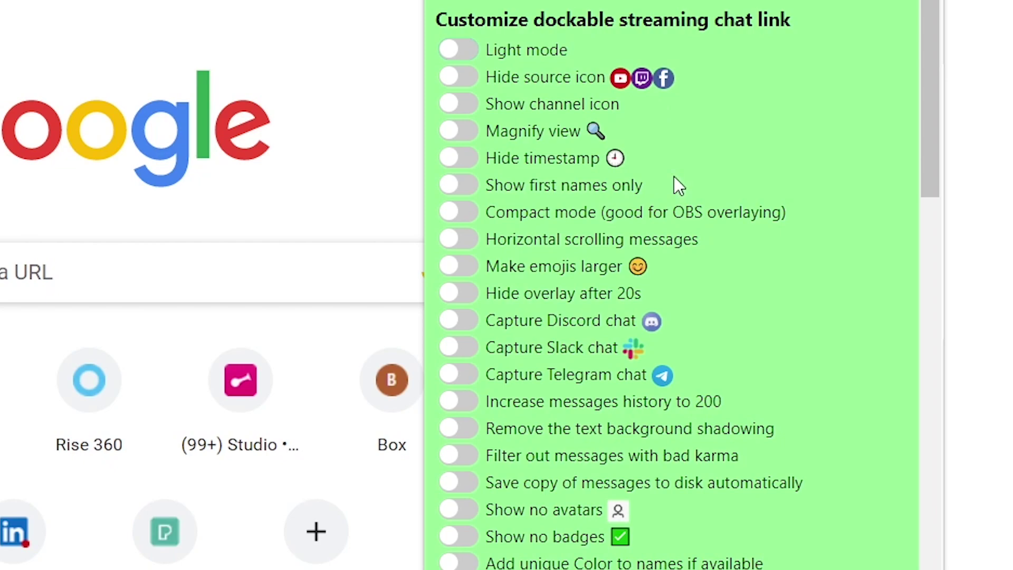
- Scroll the Social Stream Ninja settings to the Customize single message overlay link options
scroll(674, 177, down, 8)
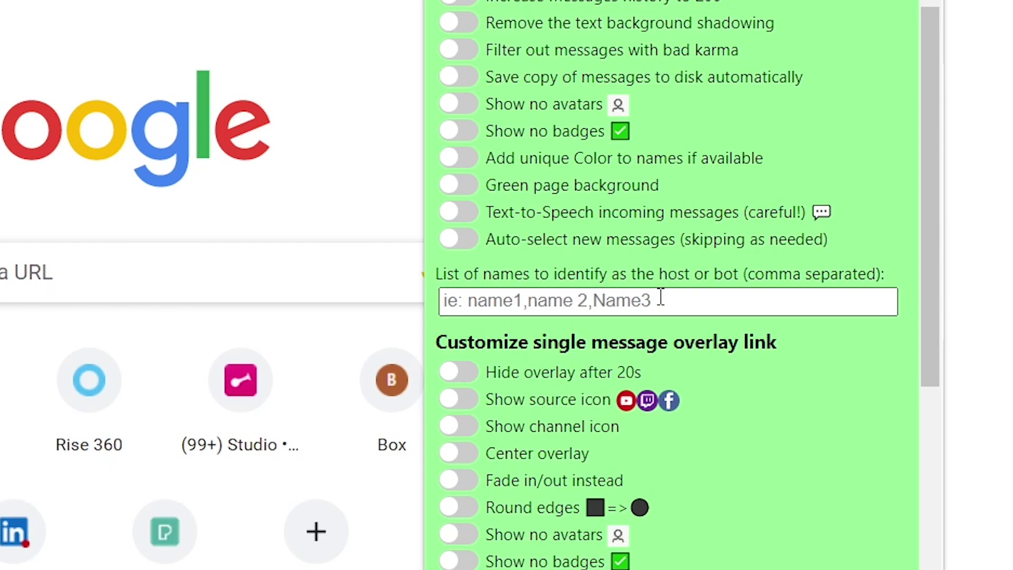
scroll(661, 297, up, 5)
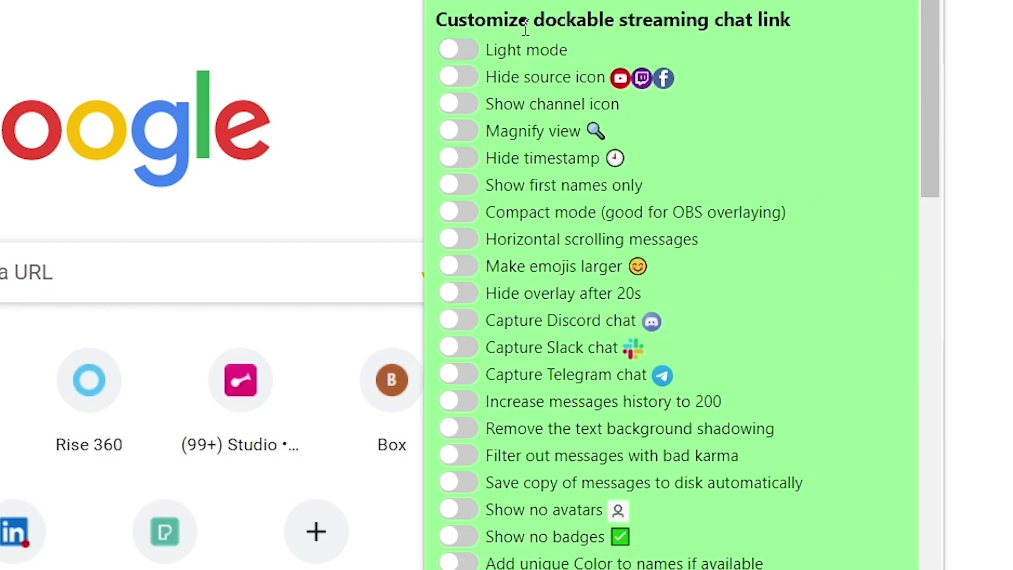
scroll(473, 99, down, 10)
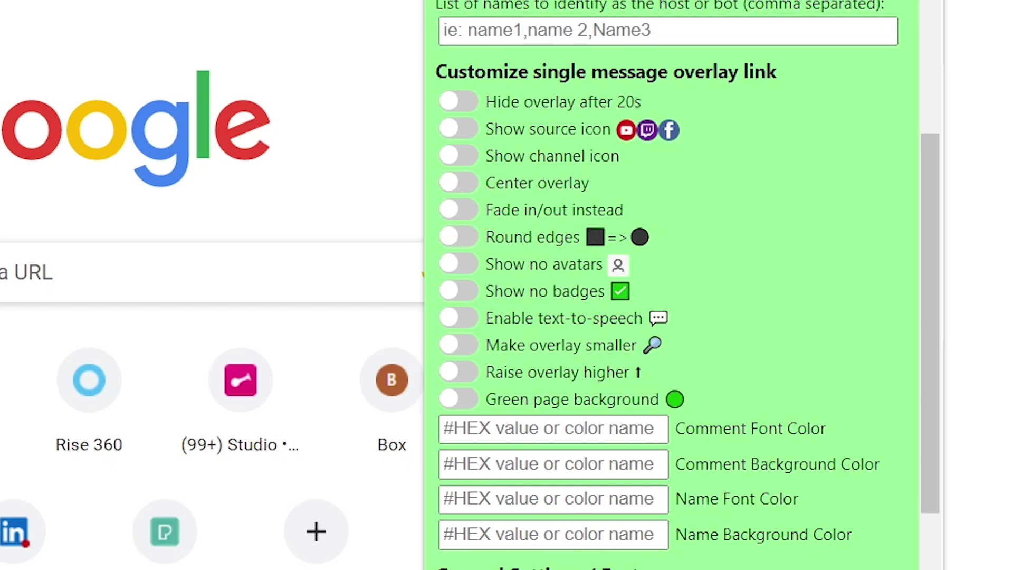
- Scroll down to Social Stream Ninja's General Settings / Features options
scroll(774, 498, down, 3)
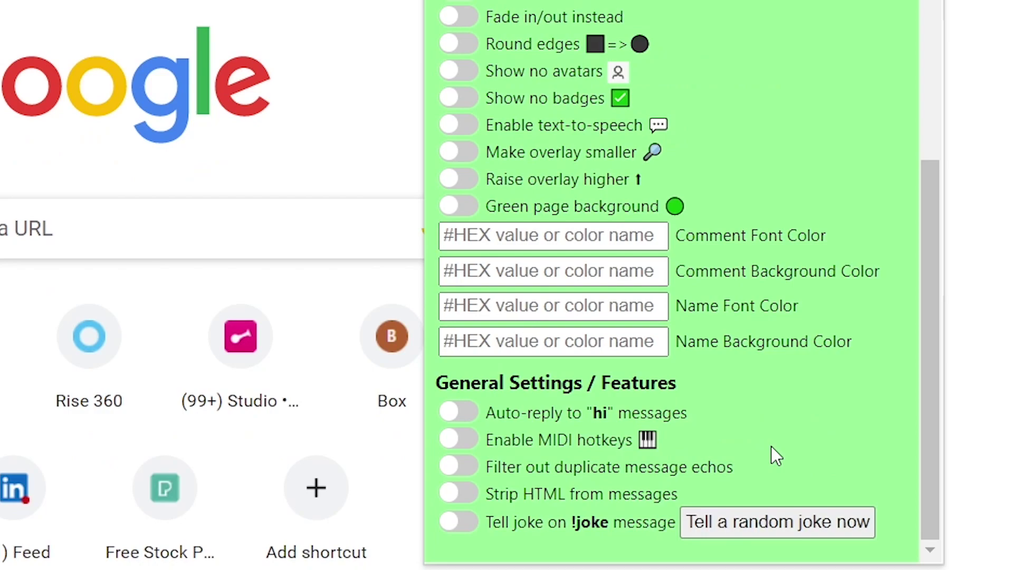